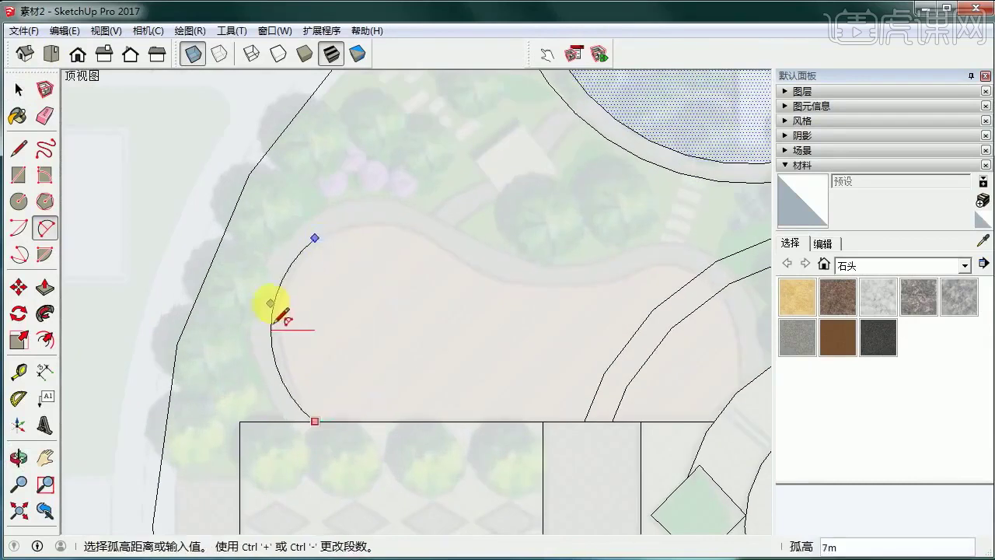
# Trace the inner edge of the kidney-shaped plaza with connected tangent arcs, from the rectangular area to the circular ring road
pyautogui.click(277, 301)
pyautogui.click(315, 238)
pyautogui.click(446, 251)
pyautogui.click(380, 220)
pyautogui.click(446, 251)
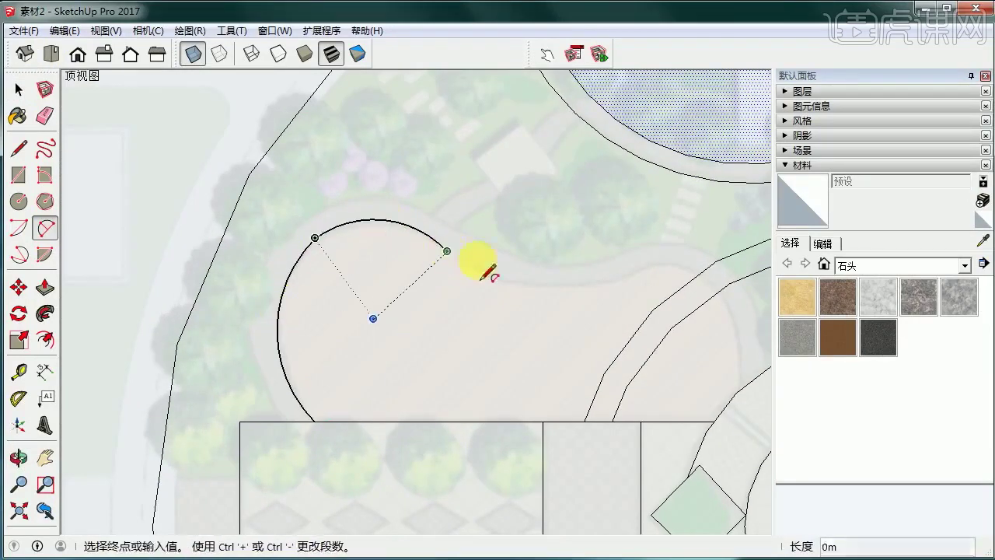
pyautogui.doubleClick(615, 278)
pyautogui.keyDown('shift'); pyautogui.moveTo(664, 278); pyautogui.dragTo(607, 300, button='middle'); pyautogui.keyUp('shift')
pyautogui.click(558, 300)
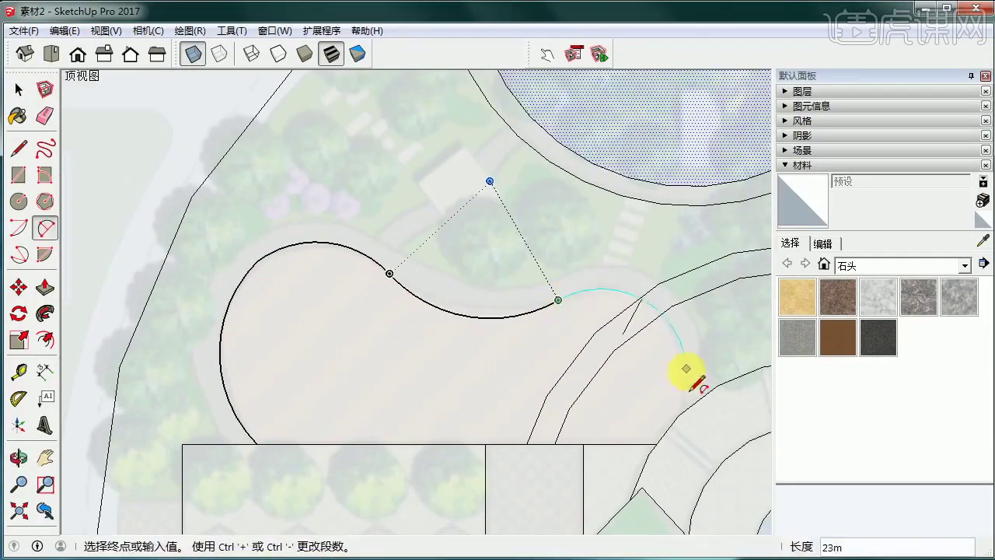
pyautogui.click(679, 415)
# Draw arcs along the outer edge of the kidney-shaped plaza's border, from the circular ring road around its eastern end
pyautogui.scroll(1, 709, 401)
pyautogui.click(711, 391)
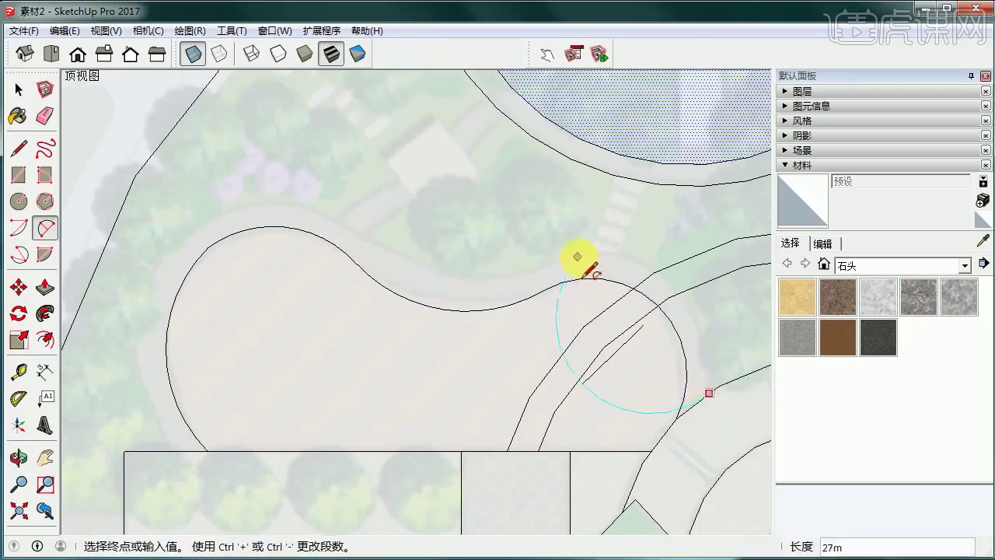
pyautogui.click(681, 293)
pyautogui.click(577, 255)
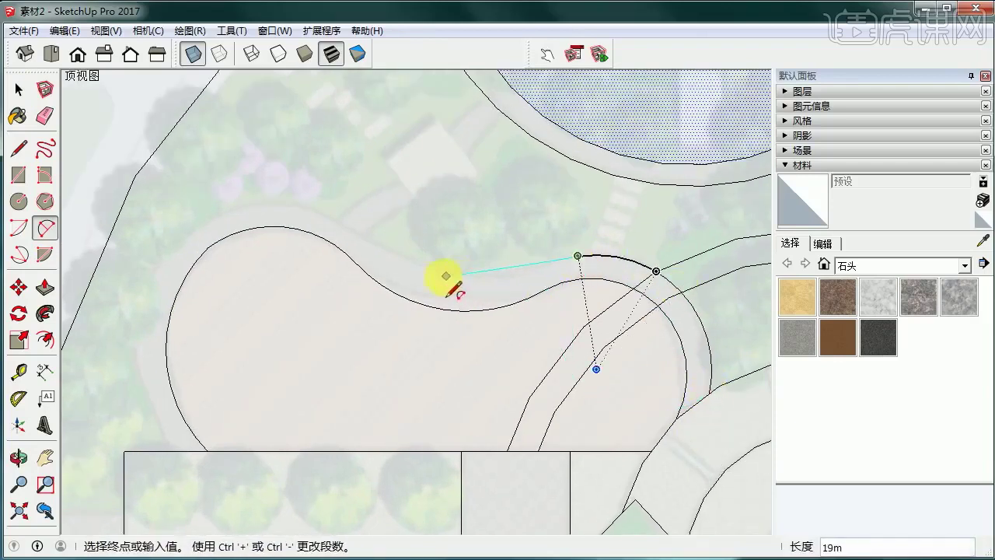
# Continue the plaza border's outer edge with tangent arcs through the concave middle section
pyautogui.press('Escape')
pyautogui.click(578, 256)
pyautogui.scroll(2, 552, 266)
pyautogui.click(516, 275)
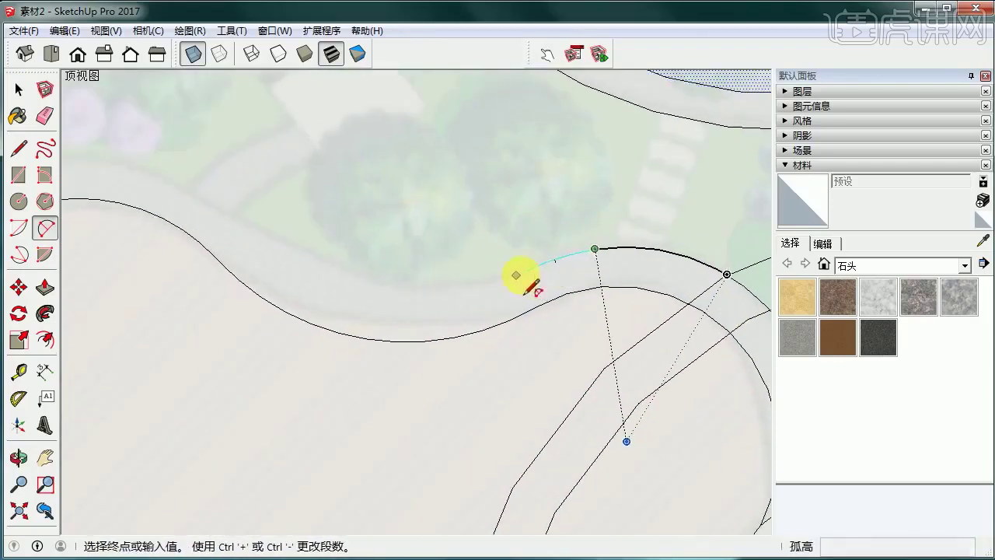
pyautogui.click(516, 275)
pyautogui.click(516, 275)
pyautogui.doubleClick(229, 198)
# Try to trace the border's outer edge around the plaza's western end with arcs, and undo both arcs
pyautogui.keyDown('shift'); pyautogui.moveTo(342, 247); pyautogui.dragTo(664, 340, button='middle'); pyautogui.keyUp('shift')
pyautogui.click(551, 290)
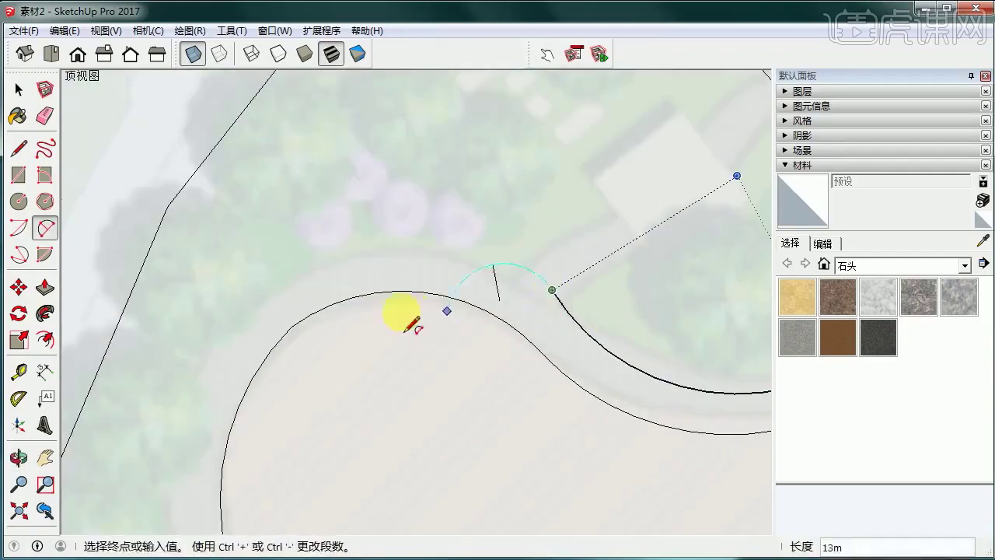
pyautogui.keyDown('shift'); pyautogui.moveTo(334, 342); pyautogui.dragTo(462, 246, button='middle'); pyautogui.keyUp('shift')
pyautogui.click(492, 159)
pyautogui.keyDown('shift'); pyautogui.moveTo(344, 282); pyautogui.dragTo(433, 202, button='middle'); pyautogui.keyUp('shift')
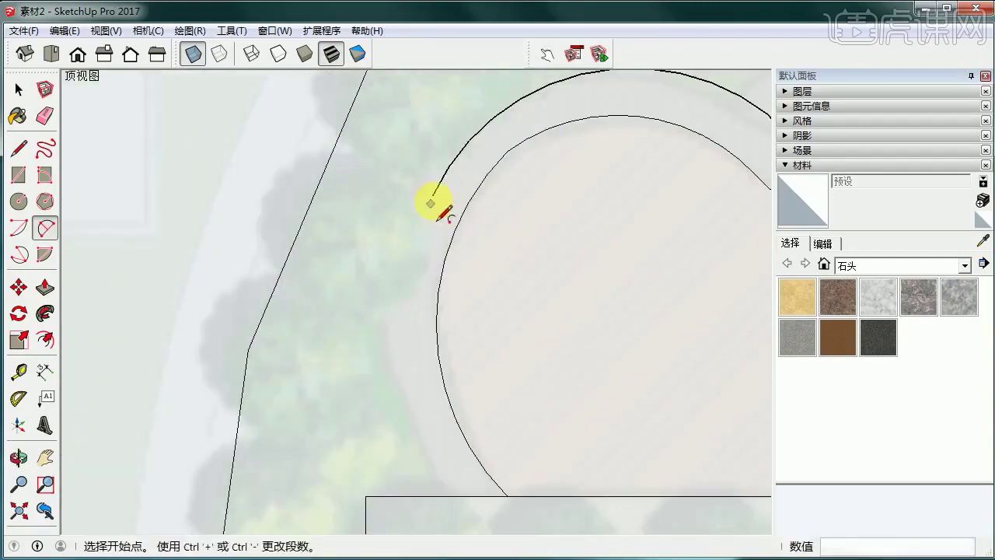
pyautogui.doubleClick(442, 496)
pyautogui.scroll(-1, 544, 360)
pyautogui.keyDown('shift'); pyautogui.moveTo(549, 362); pyautogui.dragTo(429, 371, button='middle'); pyautogui.keyUp('shift')
pyautogui.scroll(-1, 430, 371)
pyautogui.hotkey('ctrl', 'z')
pyautogui.hotkey('ctrl', 'z')
# Draw the border's outer edge around the plaza's western end with tangent arcs ending on the rectangular area
pyautogui.click(612, 164)
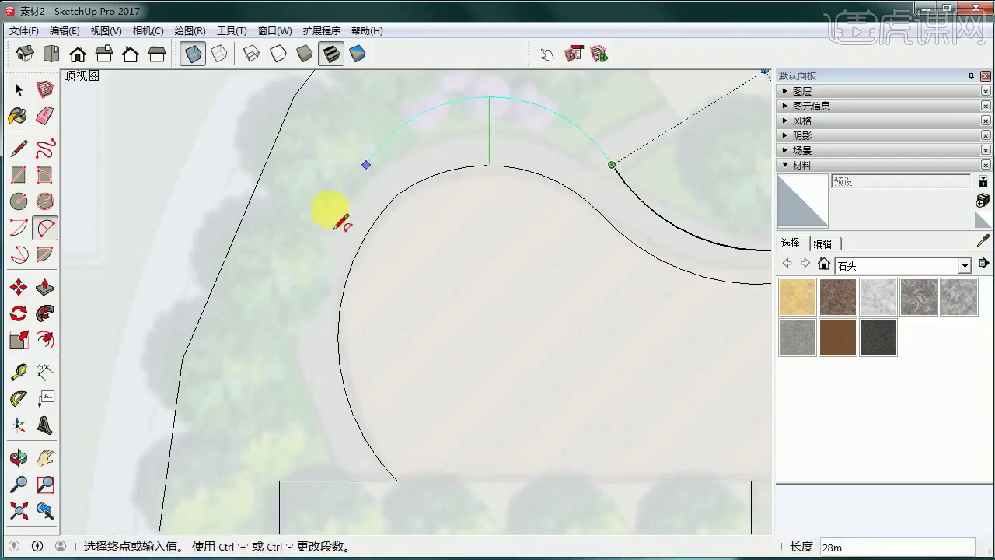
pyautogui.click(324, 228)
pyautogui.doubleClick(353, 480)
# Trace the eastern edge of the winding garden path with arcs, from the rectangular tree area down to the fork
pyautogui.scroll(-4, 544, 391)
pyautogui.keyDown('shift'); pyautogui.moveTo(545, 389); pyautogui.dragTo(241, 147, button='middle'); pyautogui.keyUp('shift')
pyautogui.scroll(-1, 464, 391)
pyautogui.keyDown('shift'); pyautogui.moveTo(464, 391); pyautogui.dragTo(487, 440, button='middle'); pyautogui.keyUp('shift')
pyautogui.scroll(3, 309, 345)
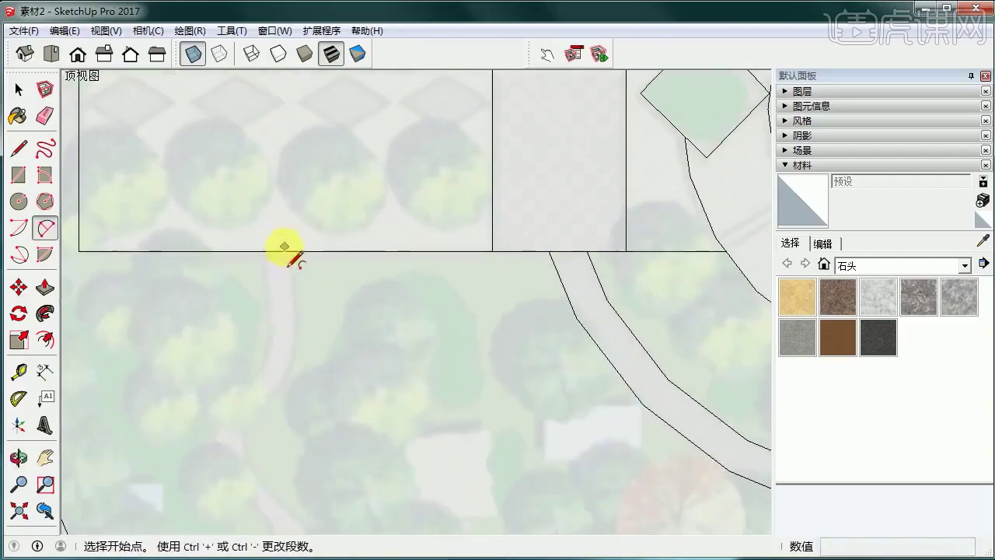
pyautogui.click(285, 251)
pyautogui.keyDown('shift'); pyautogui.moveTo(265, 423); pyautogui.dragTo(285, 349, button='middle'); pyautogui.keyUp('shift')
pyautogui.click(270, 346)
pyautogui.click(315, 296)
pyautogui.click(269, 346)
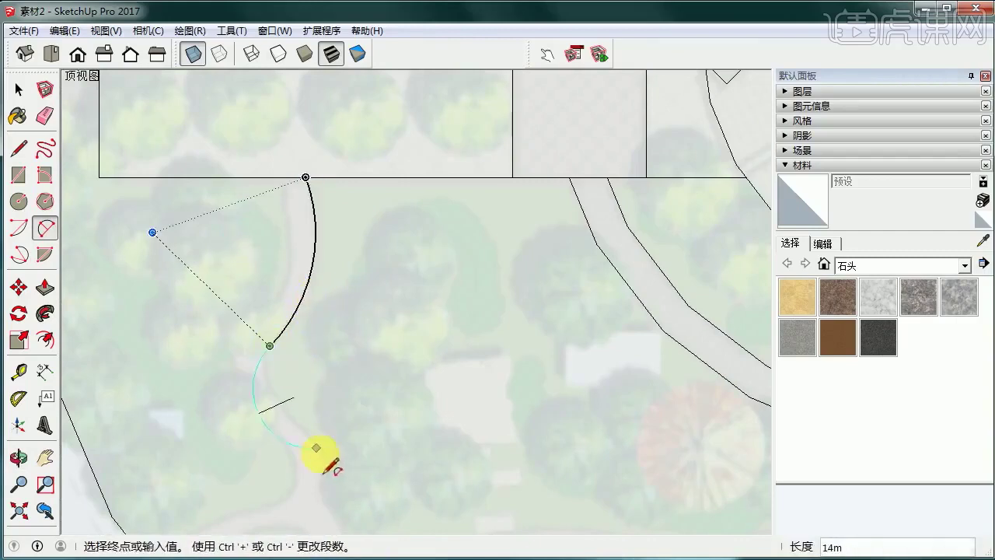
pyautogui.keyDown('shift'); pyautogui.moveTo(306, 434); pyautogui.dragTo(326, 311, button='middle'); pyautogui.keyUp('shift')
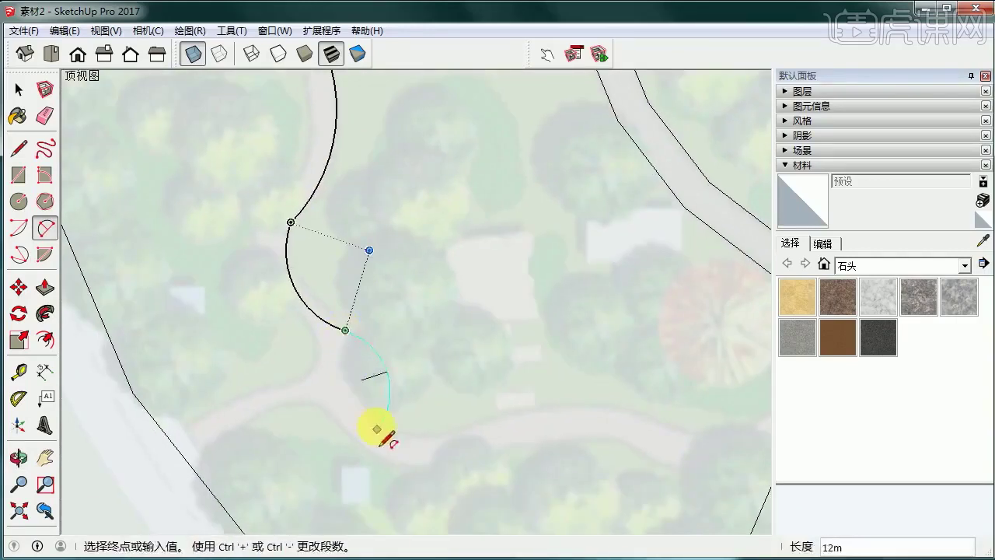
pyautogui.click(377, 429)
pyautogui.click(369, 377)
# Trace the upper edge of the path's eastward branch with tangent arcs, from the fork to the diagonal walkway
pyautogui.click(376, 402)
pyautogui.click(505, 415)
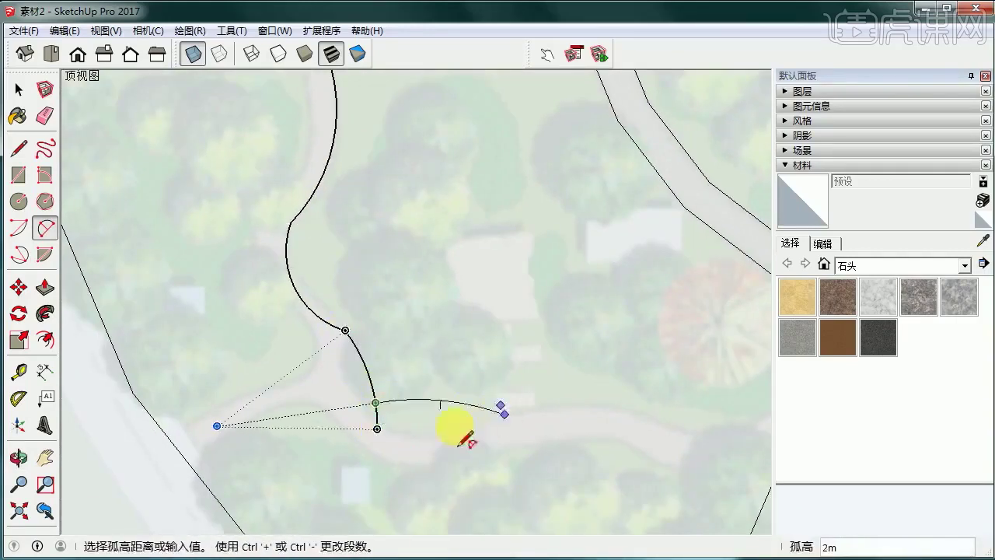
pyautogui.click(444, 435)
pyautogui.keyDown('shift'); pyautogui.moveTo(550, 406); pyautogui.dragTo(436, 399, button='middle'); pyautogui.keyUp('shift')
pyautogui.click(467, 409)
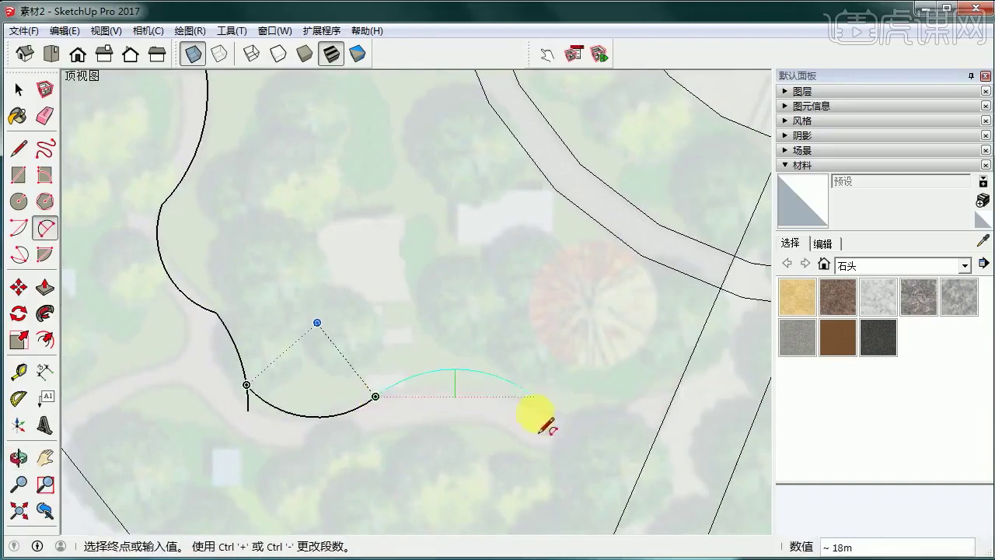
pyautogui.keyDown('shift'); pyautogui.moveTo(589, 412); pyautogui.dragTo(447, 422, button='middle'); pyautogui.keyUp('shift')
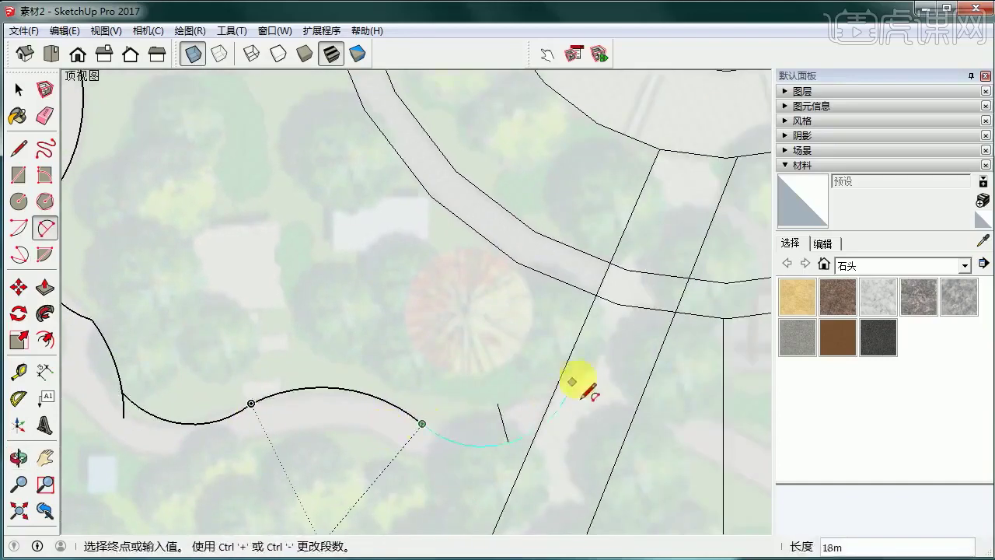
pyautogui.click(521, 411)
# Trace the winding path's western edge with arcs down to the fork, continuing along the short branch's upper edge to the site boundary
pyautogui.moveTo(661, 391)
pyautogui.keyDown('shift'); pyautogui.mouseDown(button='middle')
pyautogui.moveTo(515, 440)
pyautogui.moveTo(582, 332)
pyautogui.mouseUp(button='middle'); pyautogui.keyUp('shift')
pyautogui.scroll(-3, 571, 393)
pyautogui.moveTo(353, 443)
pyautogui.keyDown('shift'); pyautogui.mouseDown(button='middle')
pyautogui.moveTo(404, 418)
pyautogui.moveTo(450, 498)
pyautogui.mouseUp(button='middle'); pyautogui.keyUp('shift')
pyautogui.scroll(3, 291, 191)
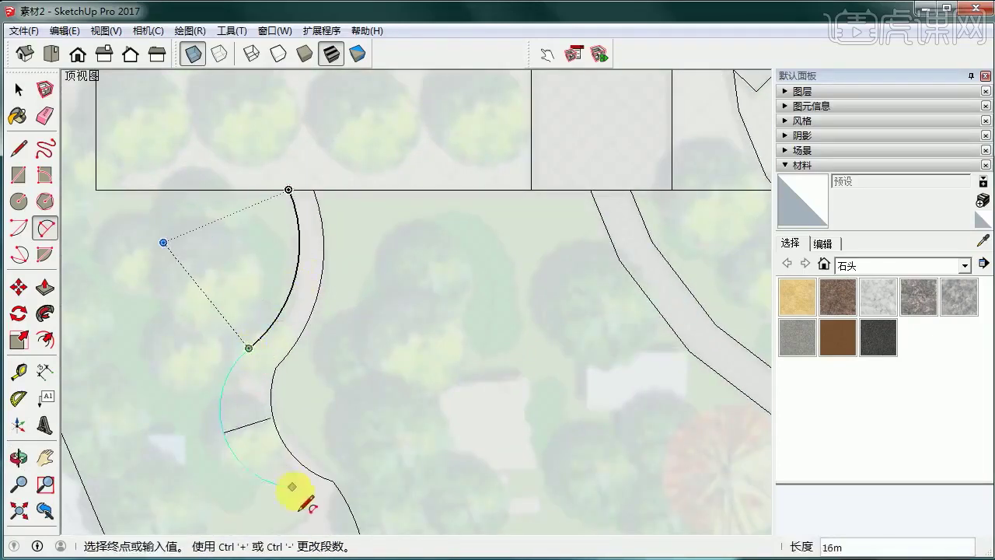
pyautogui.click(242, 425)
pyautogui.keyDown('shift'); pyautogui.moveTo(293, 526); pyautogui.dragTo(328, 356, button='middle'); pyautogui.keyUp('shift')
pyautogui.click(343, 329)
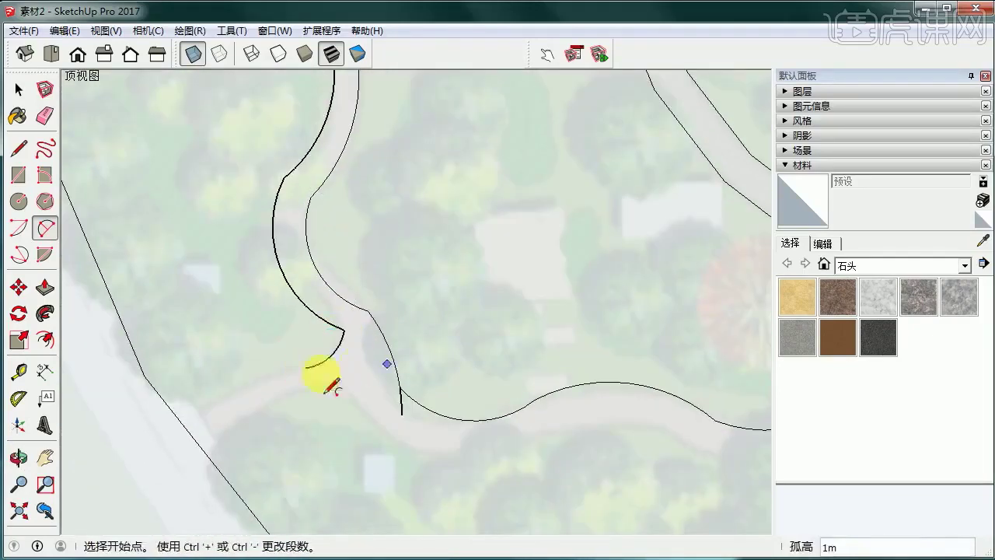
pyautogui.click(181, 421)
# Draw two arcs for the lower edge of the short western branch, from the fork to the site boundary
pyautogui.click(360, 411)
pyautogui.click(279, 412)
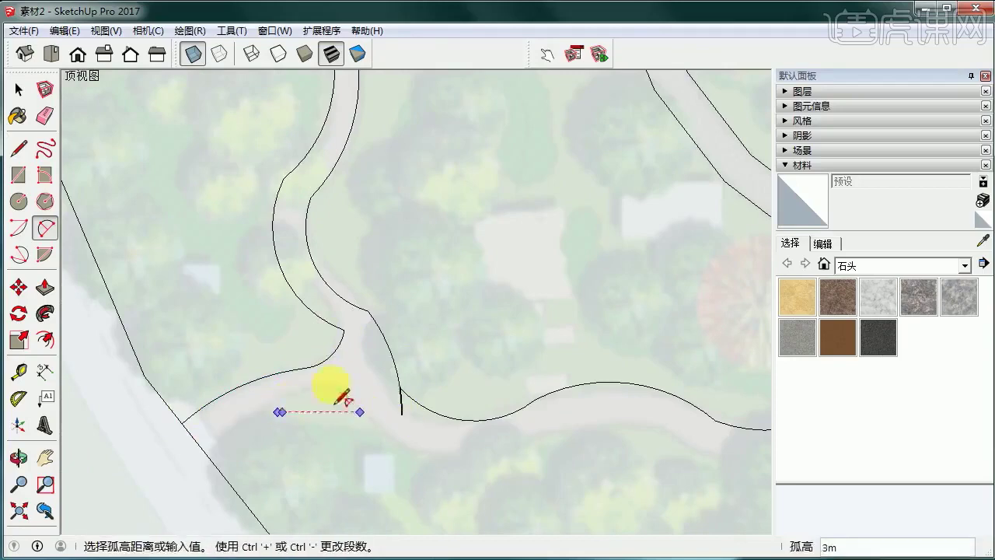
pyautogui.click(203, 451)
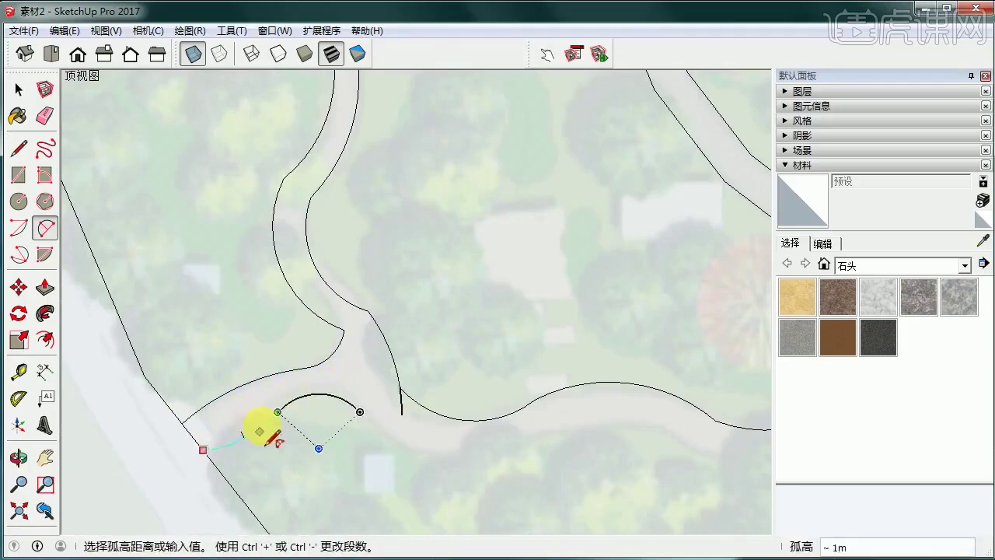
pyautogui.click(260, 430)
# Trace the lower edge of the eastward branch with tangent arcs, from the fork to the diagonal walkway
pyautogui.scroll(-2, 254, 424)
pyautogui.click(331, 407)
pyautogui.scroll(2, 375, 428)
pyautogui.doubleClick(509, 422)
pyautogui.click(509, 422)
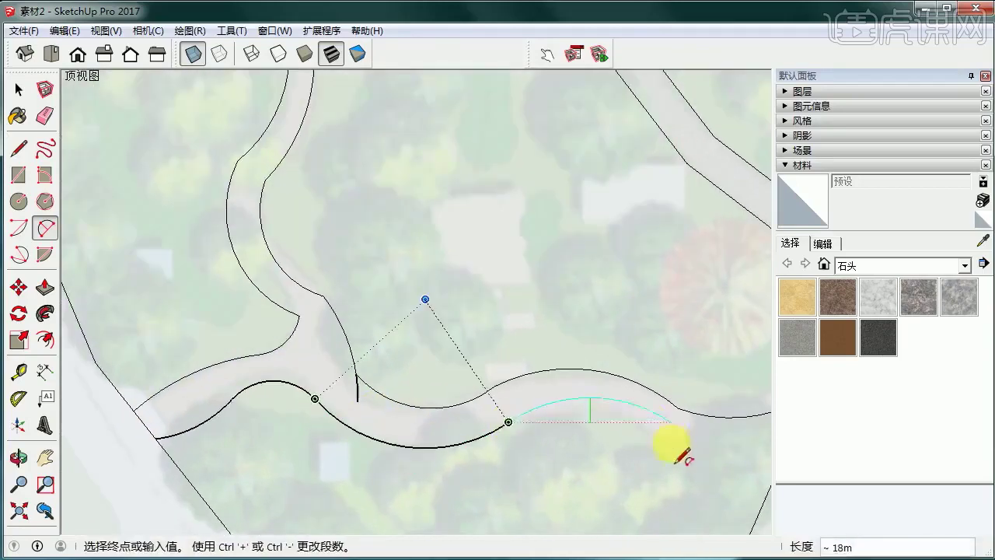
pyautogui.doubleClick(663, 453)
pyautogui.keyDown('shift'); pyautogui.moveTo(663, 454); pyautogui.dragTo(517, 446, button='middle'); pyautogui.keyUp('shift')
pyautogui.click(516, 445)
pyautogui.click(639, 444)
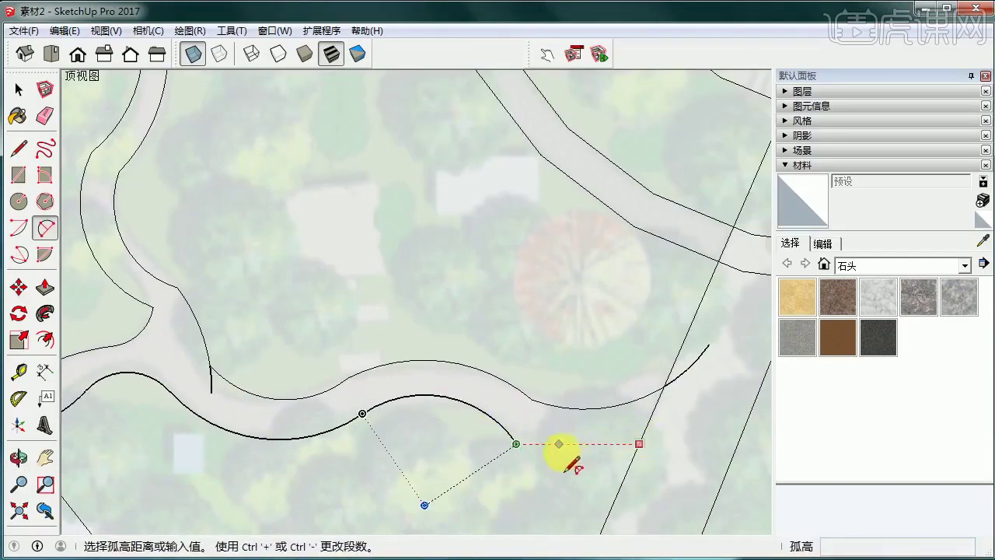
pyautogui.click(539, 469)
# Erase the surplus arc ends at the fork and beyond the edge of the diagonal walkway
pyautogui.scroll(-3, 661, 454)
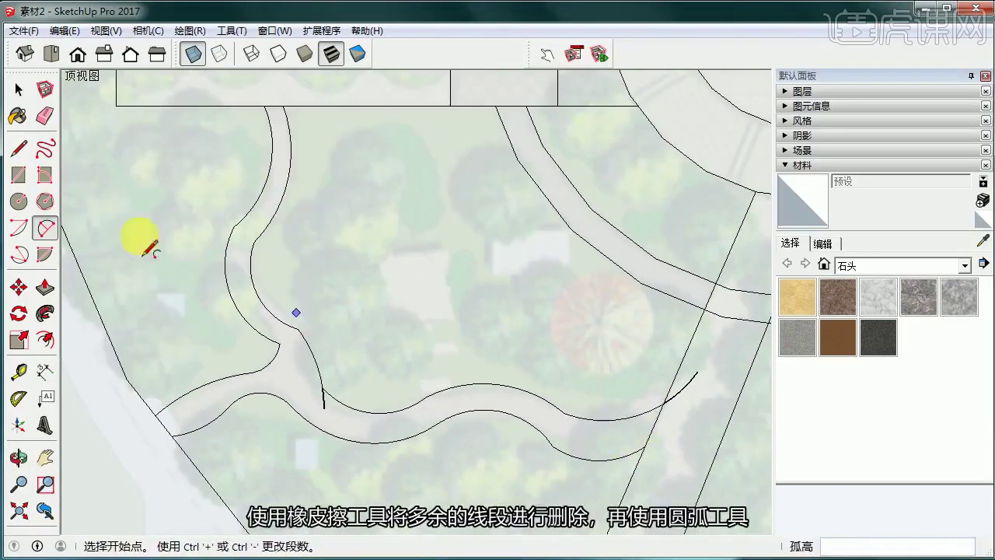
pyautogui.click(45, 116)
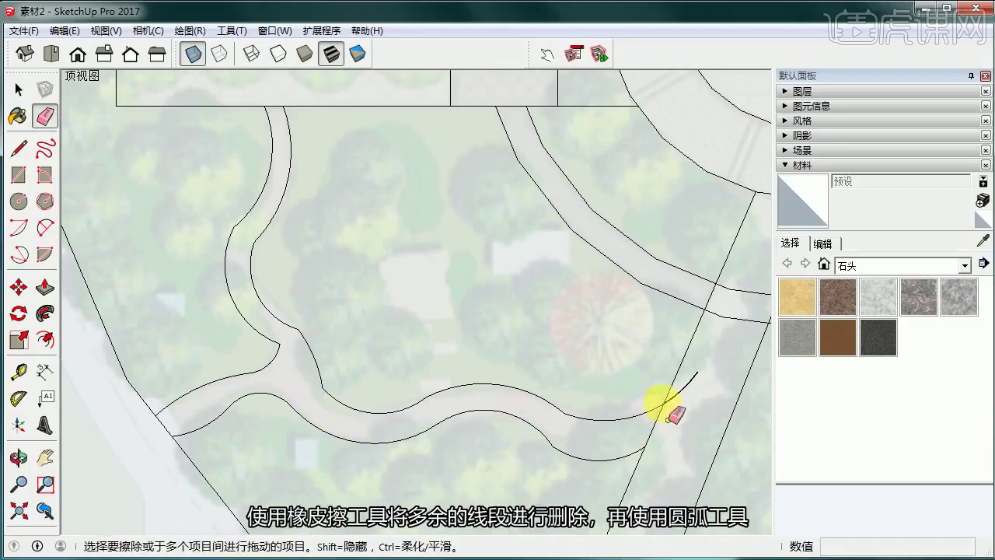
pyautogui.scroll(-2, 669, 389)
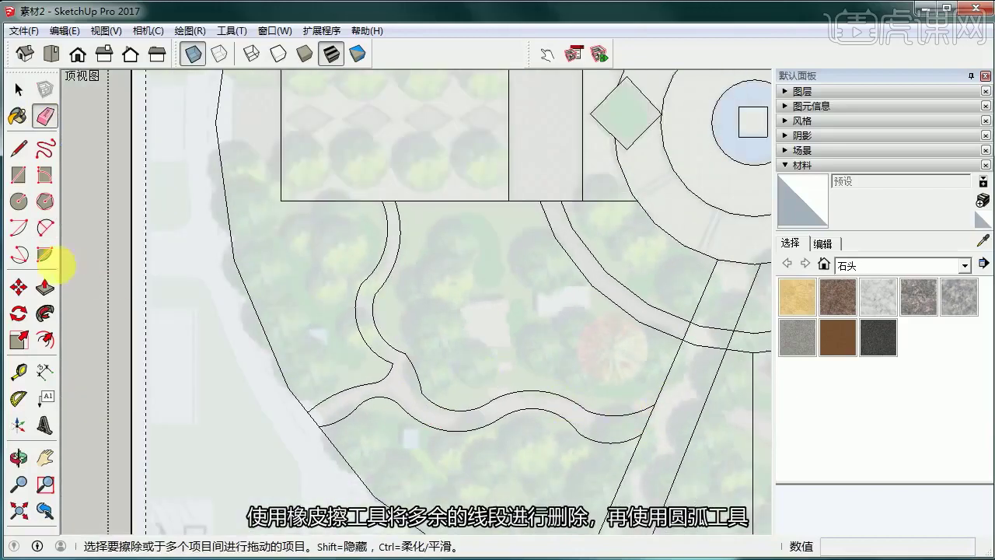
# Replace the eastern edge of the path's bend above the fork with a flatter arc and erase the old curve
pyautogui.click(45, 228)
pyautogui.scroll(5, 456, 366)
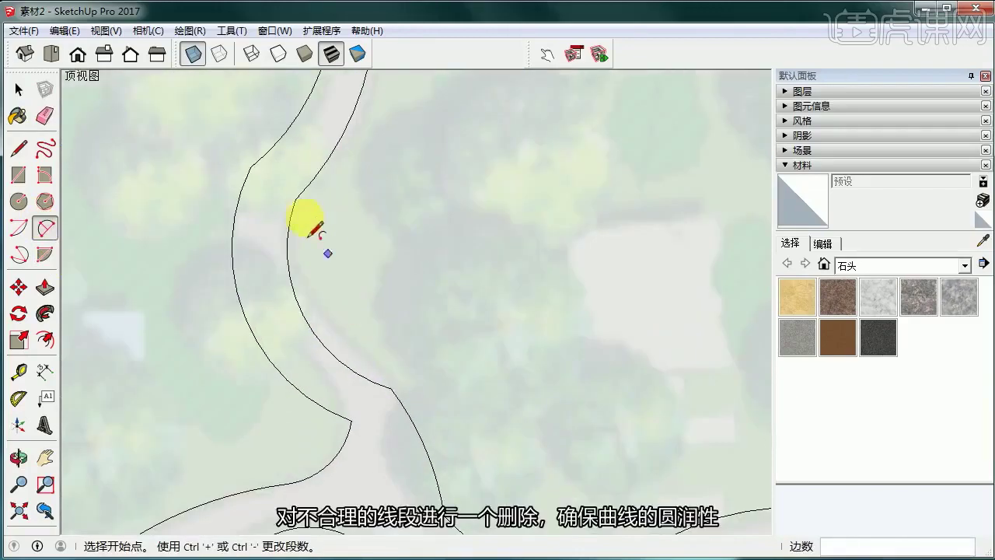
pyautogui.click(294, 201)
pyautogui.click(391, 389)
pyautogui.click(320, 308)
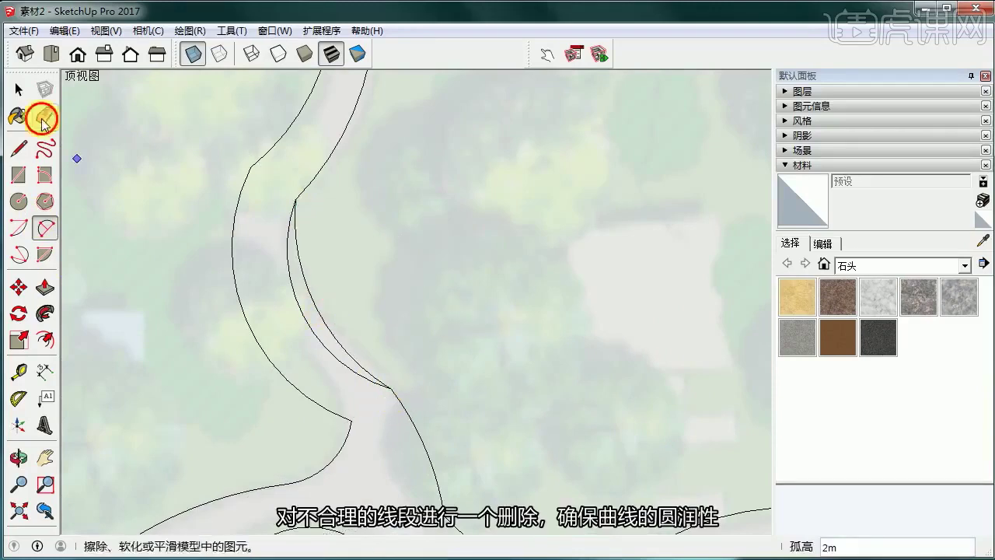
pyautogui.click(42, 118)
pyautogui.click(342, 359)
pyautogui.scroll(-1, 351, 354)
pyautogui.scroll(-3, 410, 390)
# Redraw both edges of the path just above the fork as arcs curving the other way, and erase the old curves
pyautogui.click(45, 228)
pyautogui.scroll(3, 304, 384)
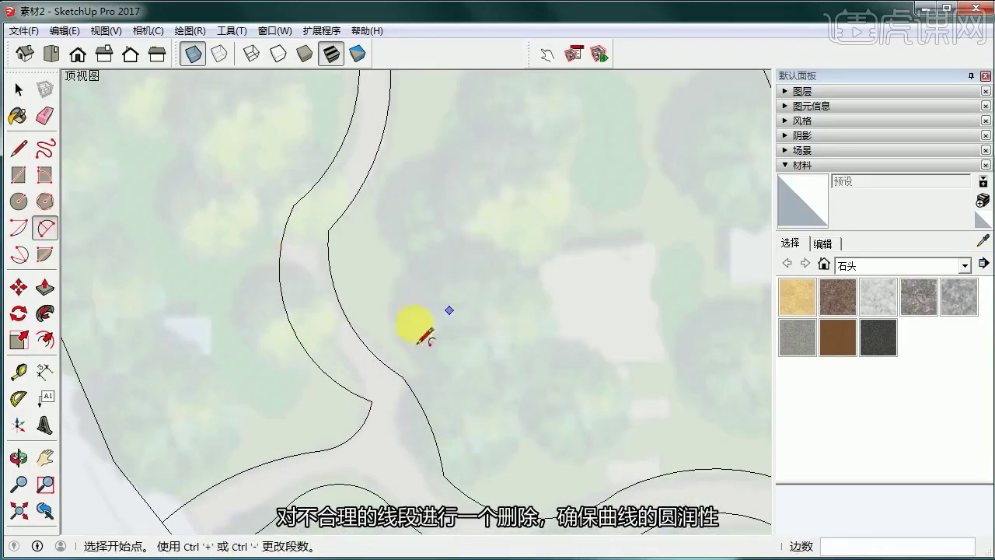
pyautogui.click(283, 303)
pyautogui.click(371, 401)
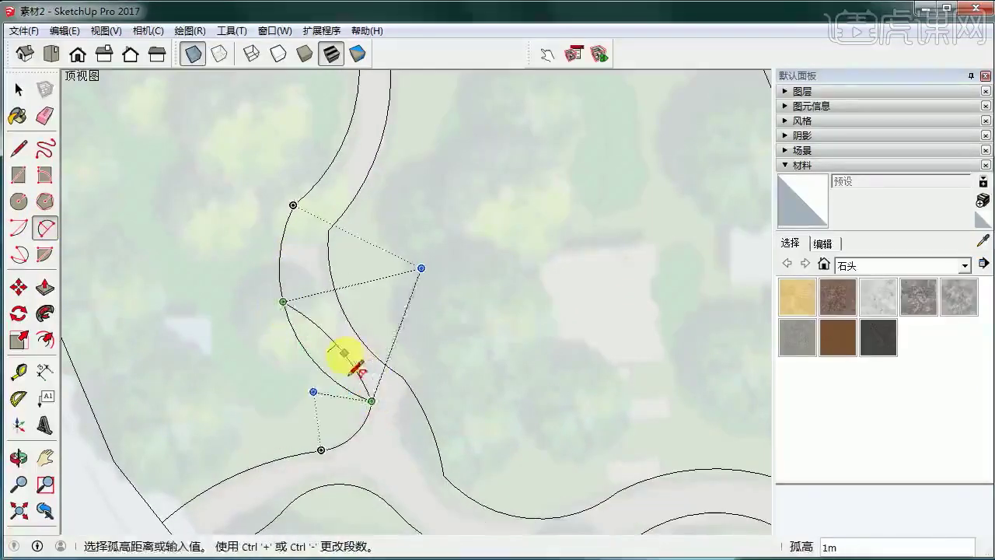
pyautogui.click(344, 352)
pyautogui.click(333, 287)
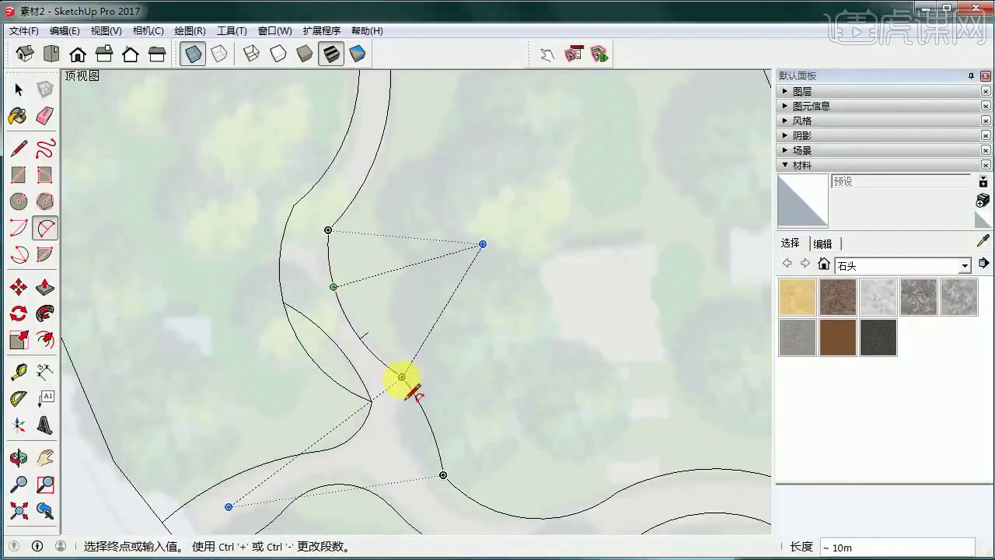
pyautogui.click(402, 377)
pyautogui.click(384, 334)
pyautogui.click(47, 118)
pyautogui.click(317, 363)
# Bridge the kinks on both path edges in the bend with tangent arcs and erase the leftover corner segments
pyautogui.click(45, 227)
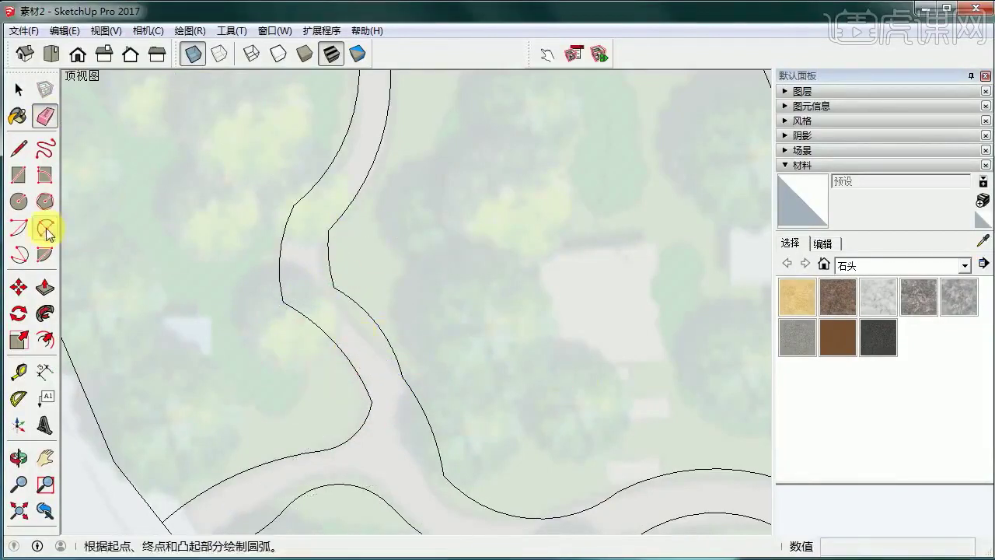
pyautogui.click(327, 246)
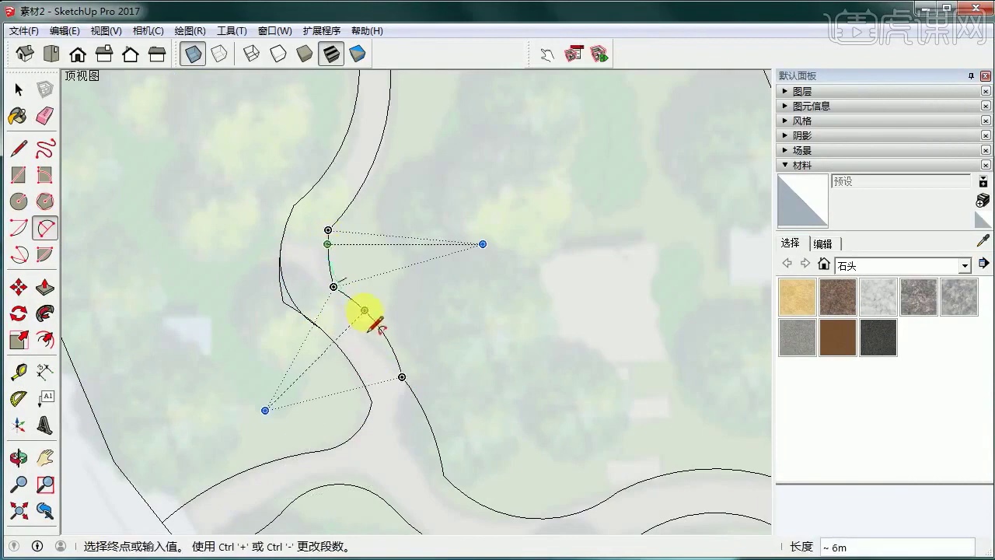
pyautogui.doubleClick(365, 311)
pyautogui.click(45, 117)
pyautogui.scroll(4, 299, 292)
pyautogui.click(226, 348)
pyautogui.click(329, 323)
pyautogui.scroll(2, 310, 366)
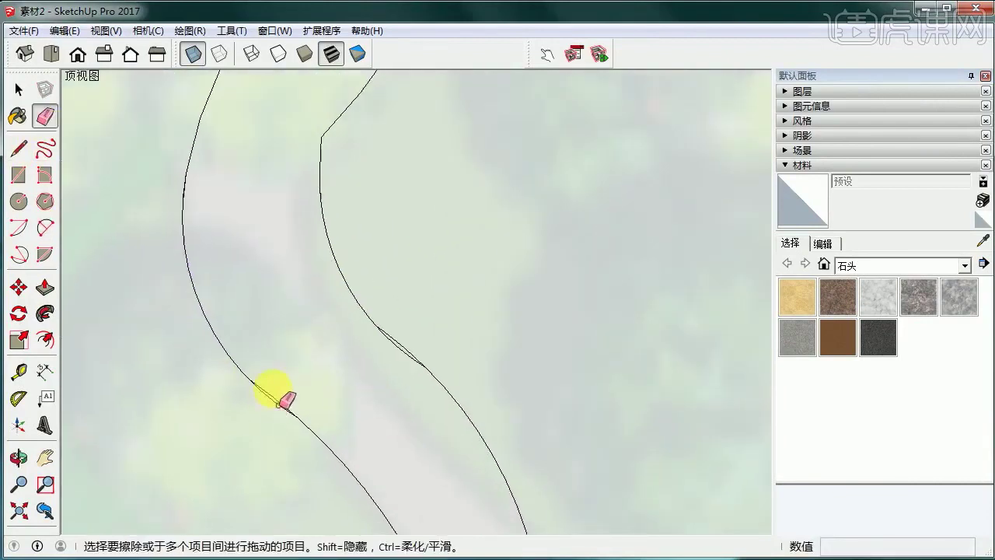
pyautogui.click(401, 352)
# Smooth the kink on the path's eastern edge beside the fork with a tangent arc and erase the surplus segments
pyautogui.scroll(-6, 462, 363)
pyautogui.press('a')
pyautogui.scroll(-1, 395, 345)
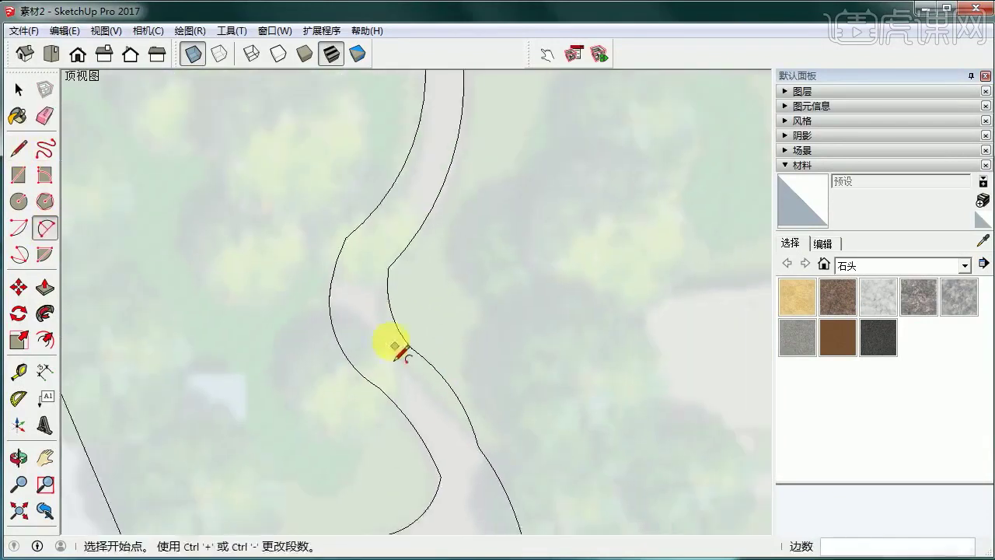
pyautogui.keyDown('shift'); pyautogui.moveTo(479, 421); pyautogui.dragTo(457, 293, button='middle'); pyautogui.keyUp('shift')
pyautogui.scroll(2, 457, 292)
pyautogui.click(442, 277)
pyautogui.doubleClick(494, 383)
pyautogui.click(46, 116)
pyautogui.scroll(2, 452, 326)
pyautogui.click(466, 319)
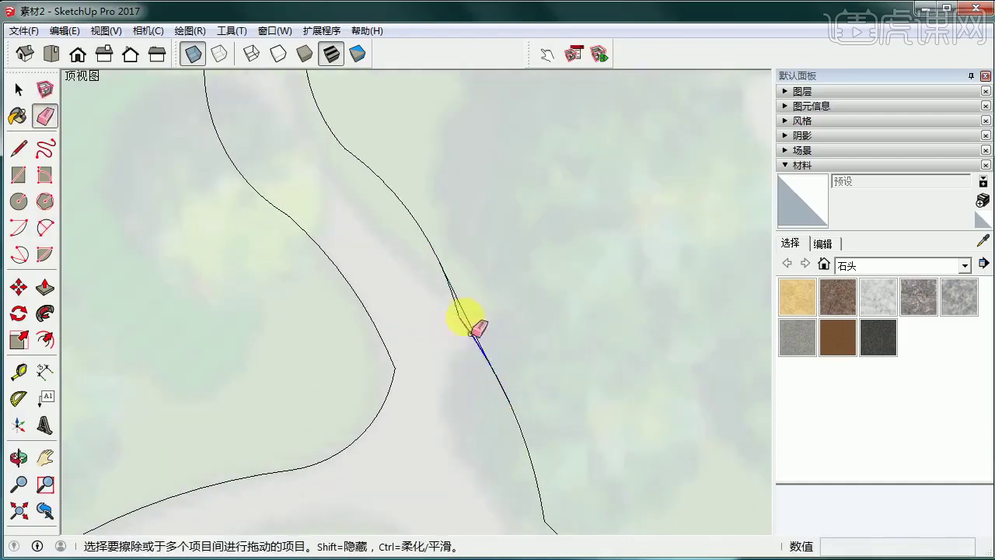
pyautogui.click(467, 333)
pyautogui.scroll(-2, 526, 428)
pyautogui.scroll(6, 517, 411)
pyautogui.scroll(3, 456, 354)
pyautogui.click(477, 355)
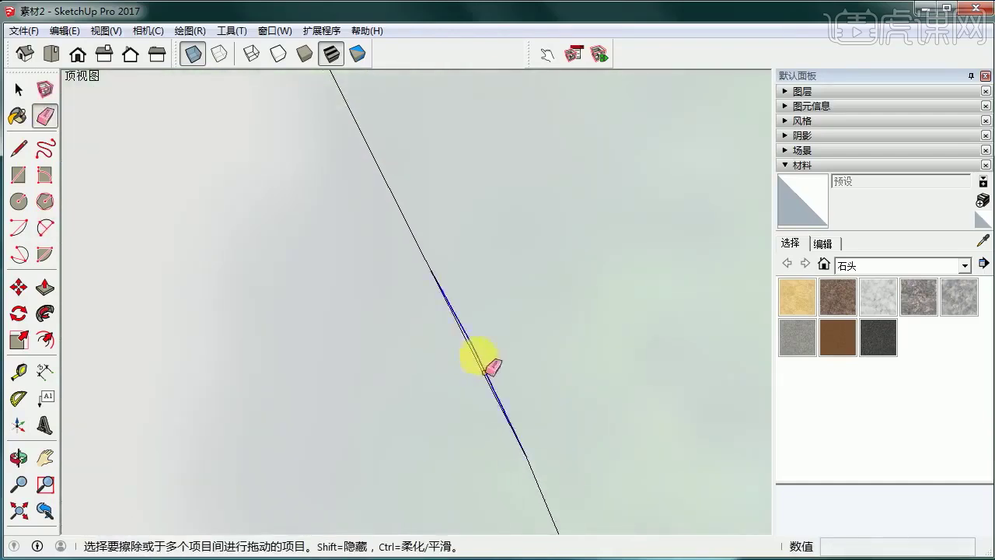
# Smooth the kink on the path's western edge beside the fork with a tangent arc spanning about 6 m and erase the old corner
pyautogui.click(48, 230)
pyautogui.scroll(-7, 324, 366)
pyautogui.click(154, 240)
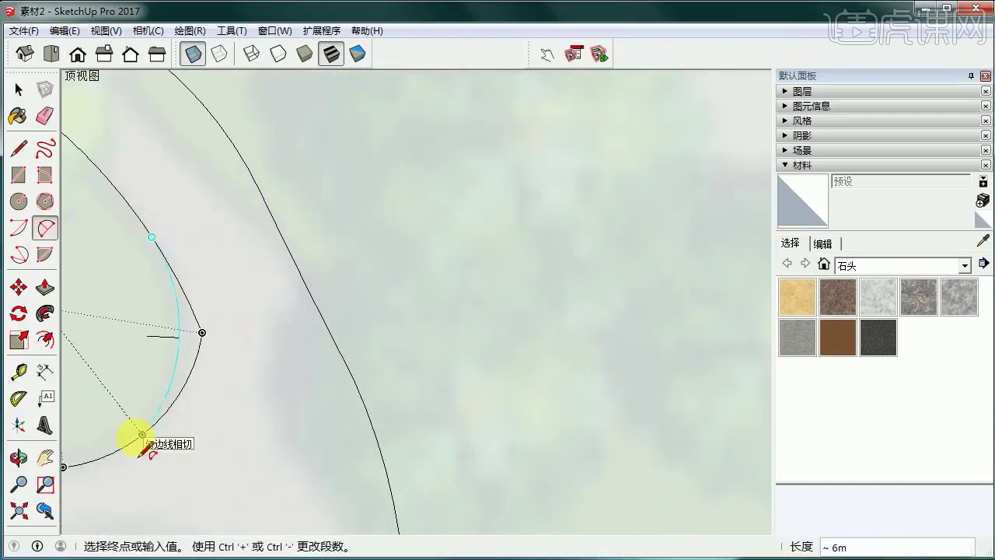
pyautogui.doubleClick(130, 444)
pyautogui.click(45, 116)
pyautogui.click(203, 335)
pyautogui.scroll(-4, 334, 413)
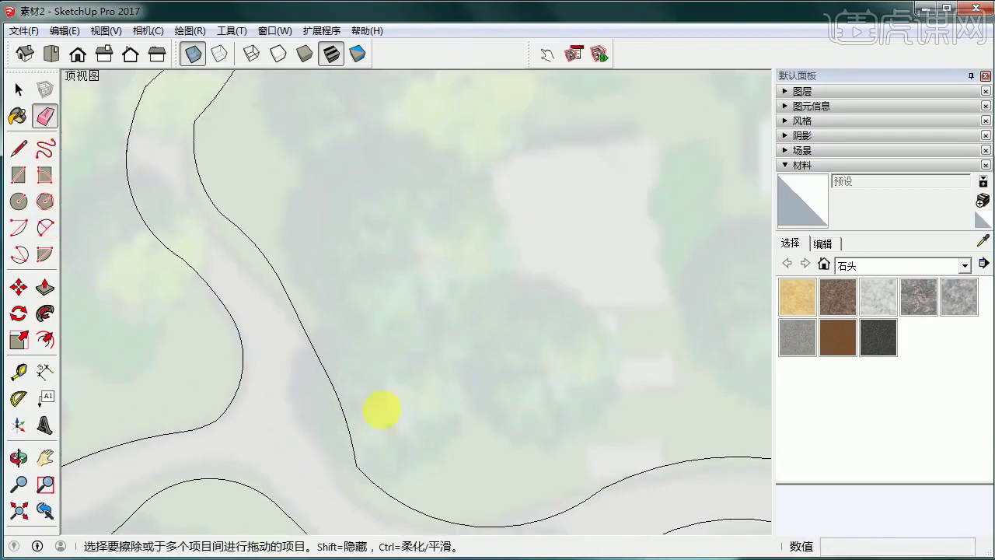
# Try to replace the sharp corner of the path's eastern edge at the fork with a wider arc, then undo it
pyautogui.keyDown('shift'); pyautogui.moveTo(382, 426); pyautogui.dragTo(380, 361, button='middle'); pyautogui.keyUp('shift')
pyautogui.press('a')
pyautogui.click(326, 316)
pyautogui.click(476, 469)
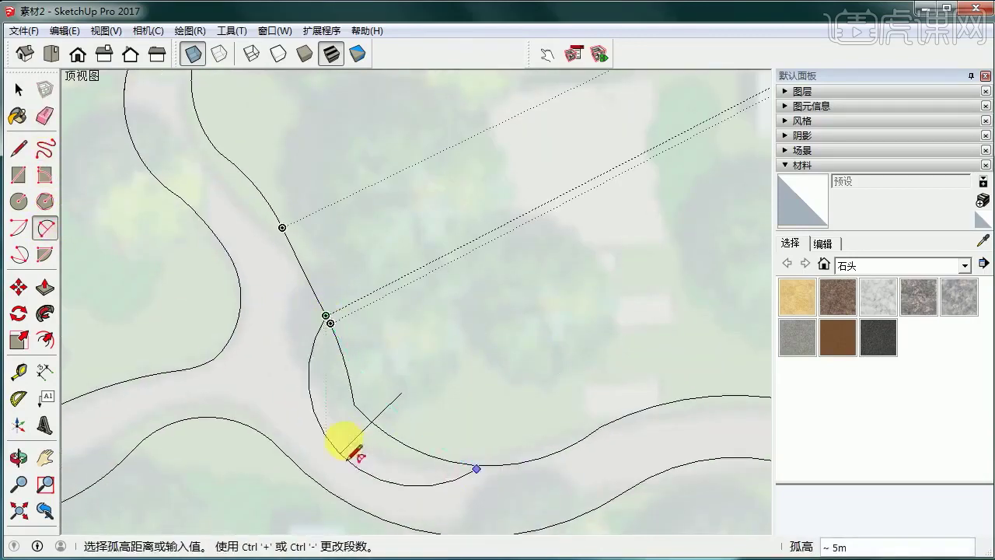
pyautogui.click(359, 456)
pyautogui.click(45, 117)
pyautogui.moveTo(337, 366); pyautogui.dragTo(396, 441)
pyautogui.hotkey('ctrl', 'z')
pyautogui.hotkey('ctrl', 'z')
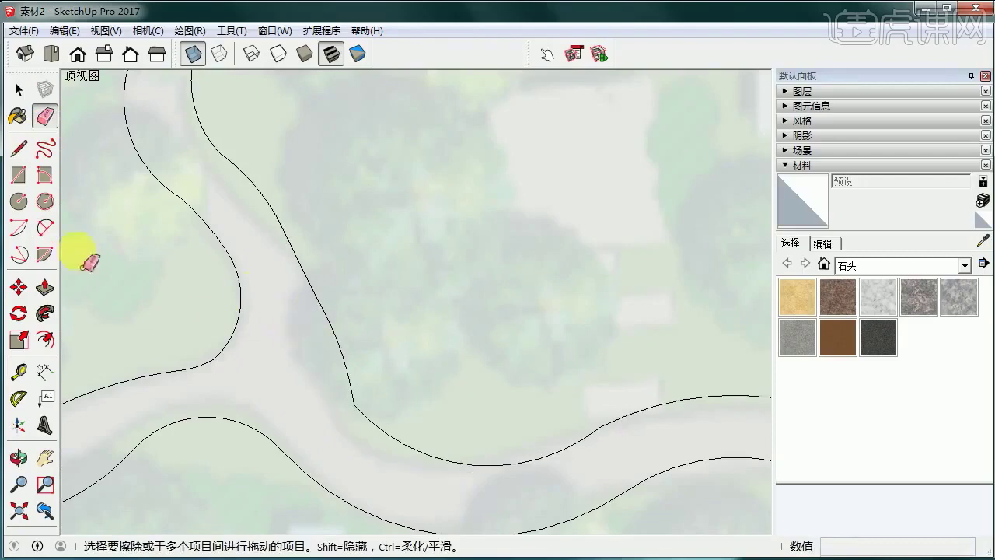
# Redraw the sharp corner of the path's eastern edge at the fork as a wide arc and erase the old segments
pyautogui.click(46, 227)
pyautogui.click(316, 313)
pyautogui.click(477, 463)
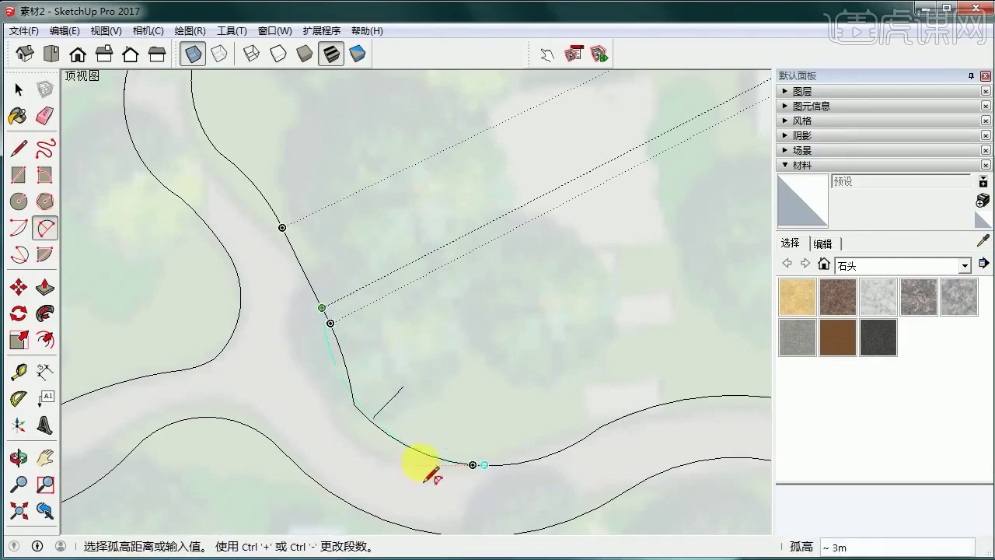
pyautogui.click(390, 469)
pyautogui.click(45, 117)
pyautogui.moveTo(351, 395)
pyautogui.mouseDown()
pyautogui.moveTo(362, 421)
pyautogui.moveTo(391, 434)
pyautogui.mouseUp()
pyautogui.scroll(-2, 501, 420)
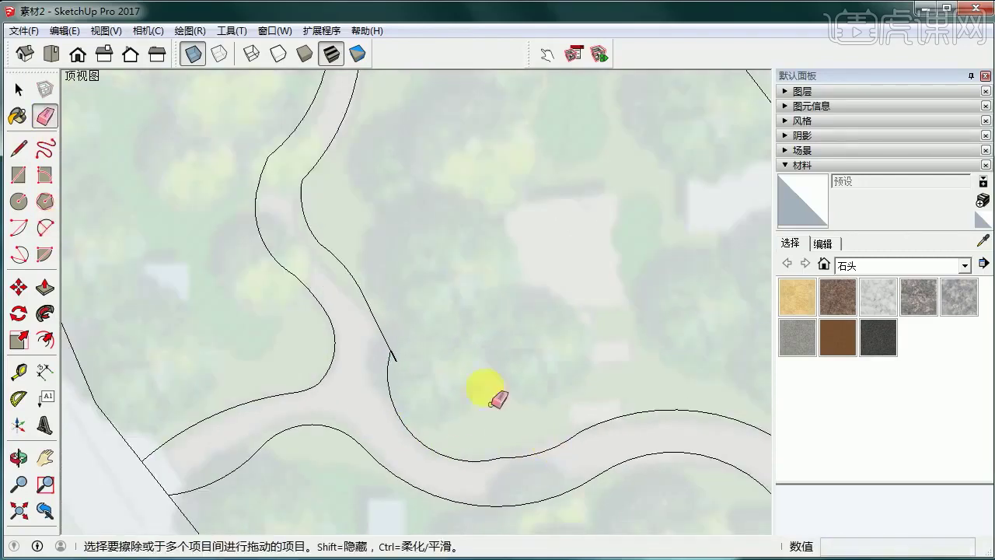
# Bridge the junction above the fork's new corner arc with a tangent arc and erase the surplus segments
pyautogui.click(47, 229)
pyautogui.scroll(3, 430, 368)
pyautogui.click(305, 252)
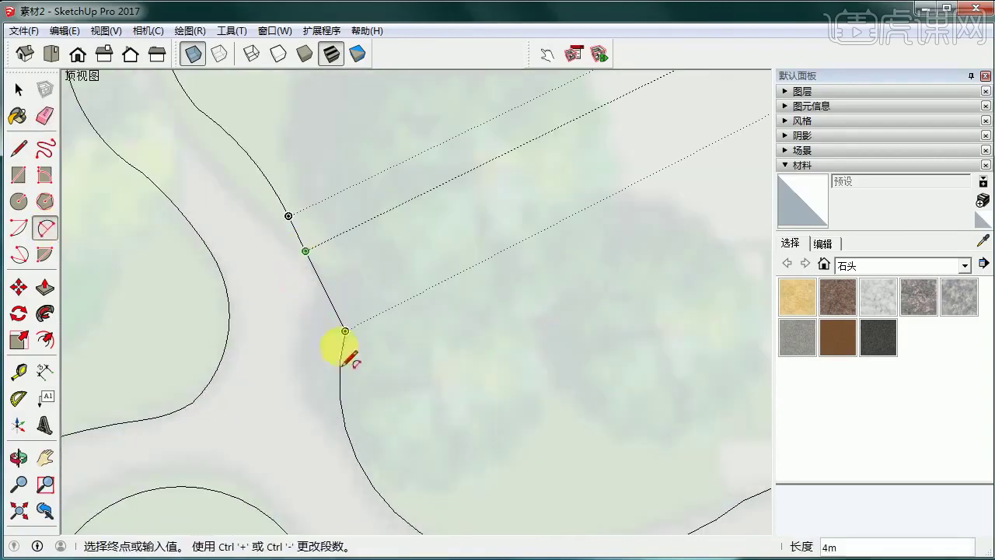
pyautogui.doubleClick(342, 413)
pyautogui.click(45, 117)
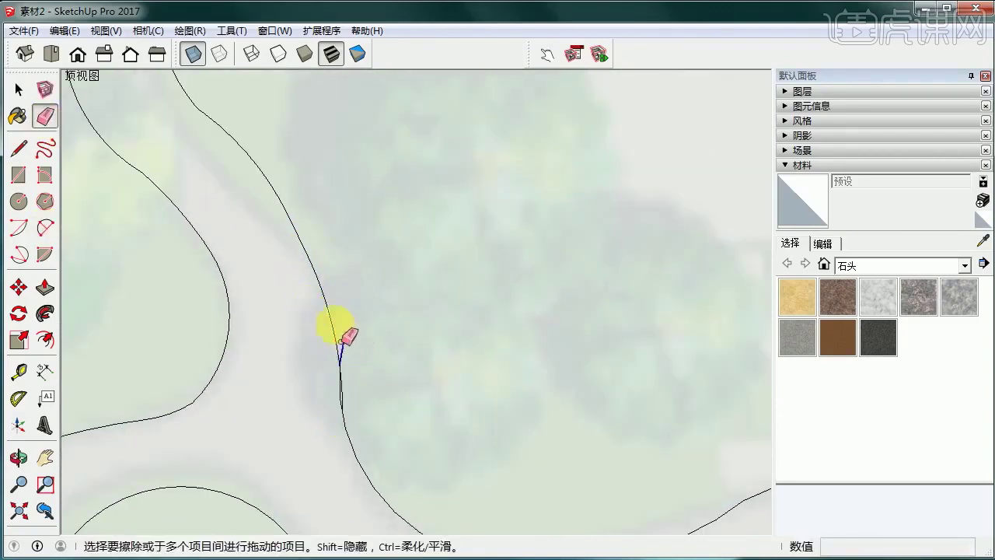
pyautogui.moveTo(340, 342); pyautogui.dragTo(340, 368)
pyautogui.scroll(3, 338, 372)
pyautogui.moveTo(337, 407); pyautogui.dragTo(371, 429)
pyautogui.scroll(-4, 524, 437)
# Round the kink on the eastern edge of the path's bend above the fork with a tangent arc about 7 m across and erase the corner
pyautogui.press('a')
pyautogui.scroll(-2, 314, 308)
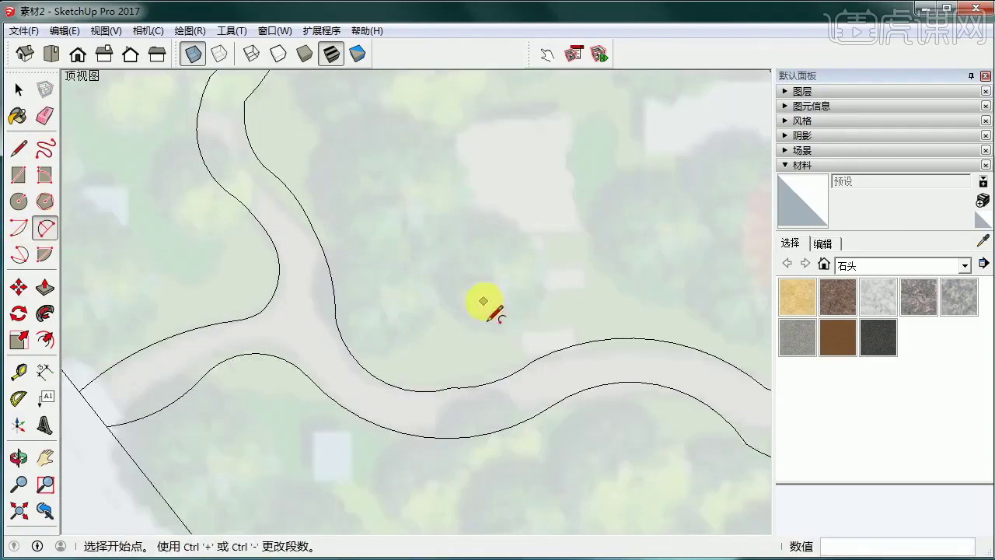
pyautogui.scroll(-1, 484, 301)
pyautogui.scroll(2, 395, 124)
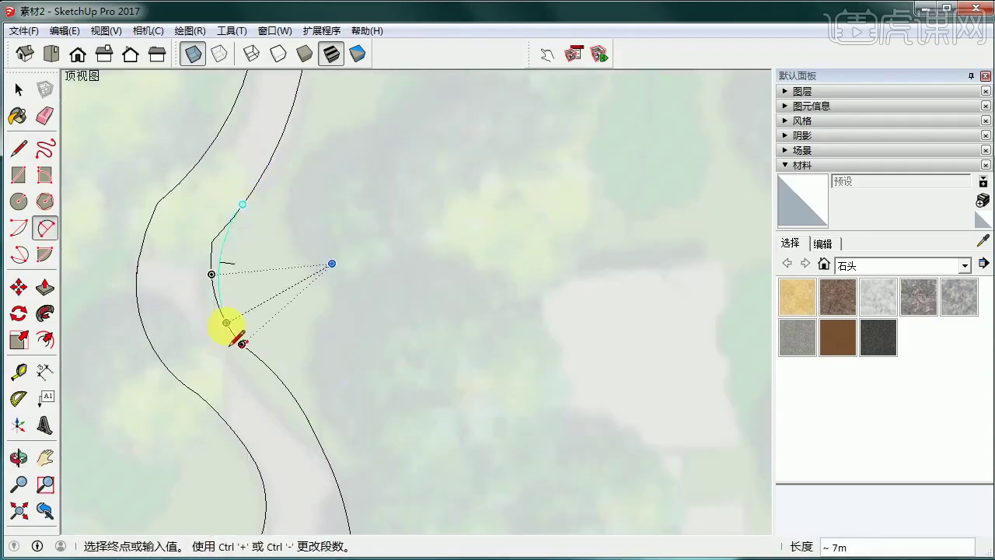
pyautogui.doubleClick(226, 324)
pyautogui.click(43, 121)
pyautogui.moveTo(235, 234); pyautogui.dragTo(210, 276)
pyautogui.scroll(-5, 419, 299)
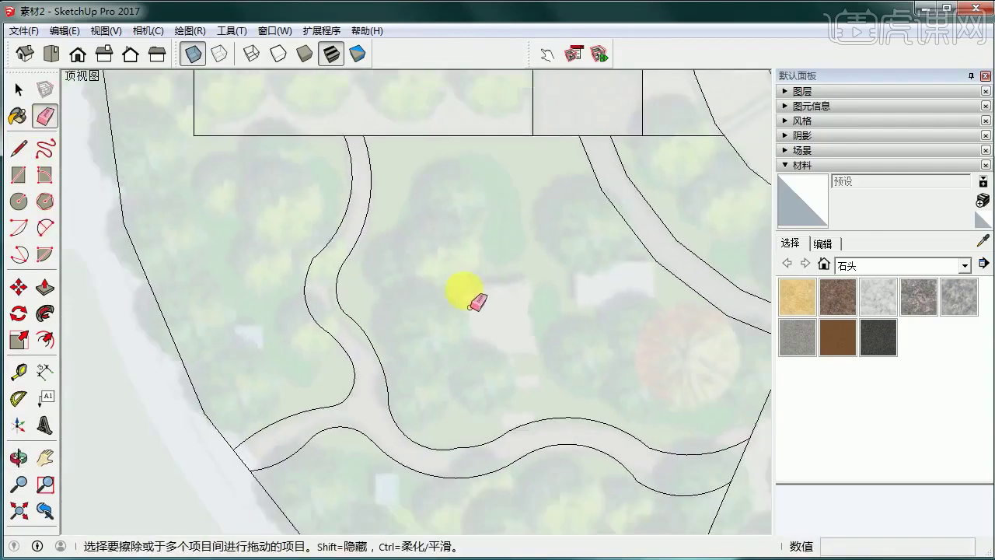
# Replace the southern edge at the path's eastern end with an arc about 15 m across to the straight walkway and erase the old curve
pyautogui.click(46, 228)
pyautogui.scroll(-2, 194, 349)
pyautogui.scroll(5, 482, 408)
pyautogui.click(385, 396)
pyautogui.click(388, 396)
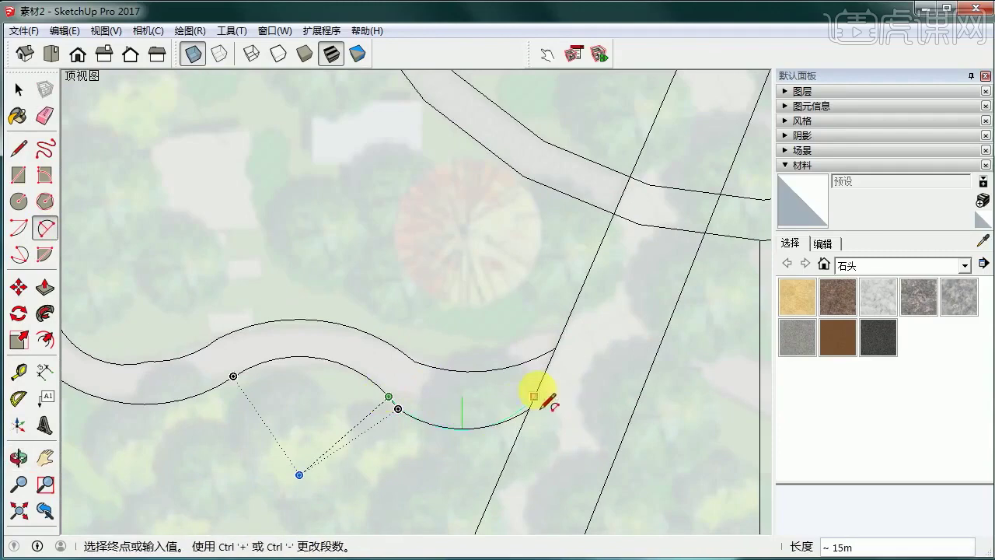
pyautogui.press('e')
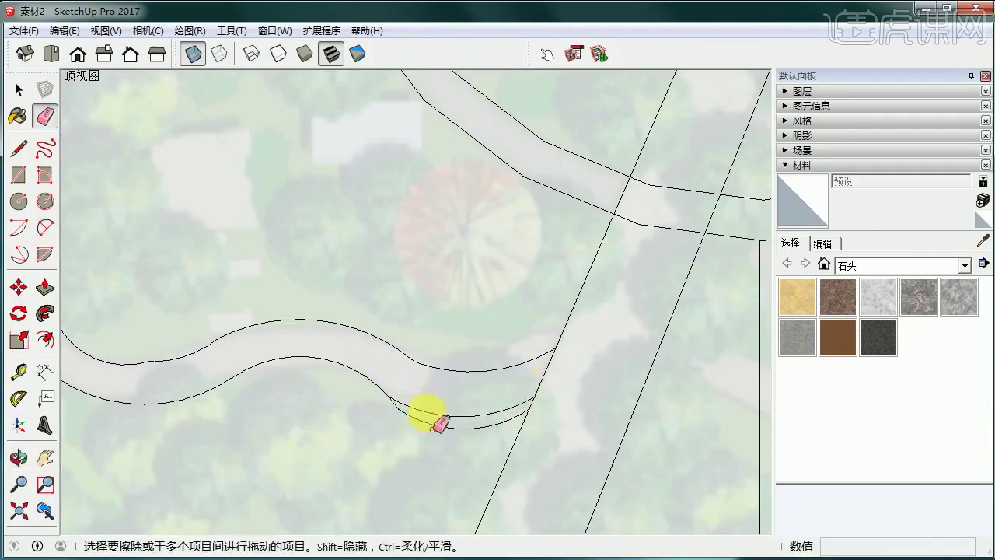
pyautogui.click(392, 405)
pyautogui.scroll(-5, 575, 393)
# Draw an upward-bulging arc for the northern edge of the next garden path, starting at the diagonal walkway east of it
pyautogui.moveTo(754, 398)
pyautogui.keyDown('shift'); pyautogui.mouseDown(button='middle')
pyautogui.moveTo(653, 366)
pyautogui.moveTo(547, 352)
pyautogui.mouseUp(button='middle'); pyautogui.keyUp('shift')
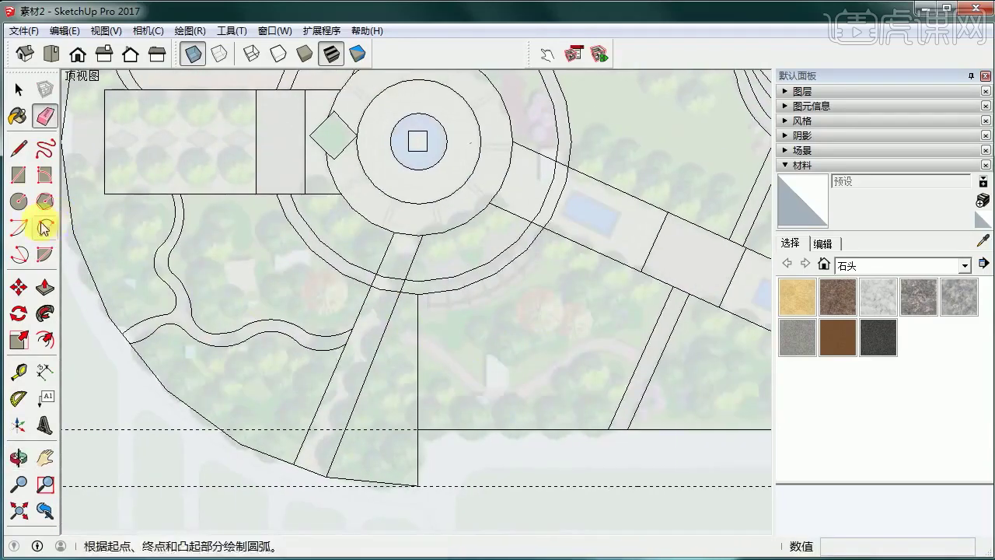
pyautogui.click(41, 226)
pyautogui.keyDown('shift'); pyautogui.moveTo(433, 309); pyautogui.dragTo(392, 311, button='middle'); pyautogui.keyUp('shift')
pyautogui.scroll(5, 494, 340)
pyautogui.keyDown('shift'); pyautogui.moveTo(665, 359); pyautogui.dragTo(596, 362, button='middle'); pyautogui.keyUp('shift')
pyautogui.click(595, 360)
pyautogui.click(477, 359)
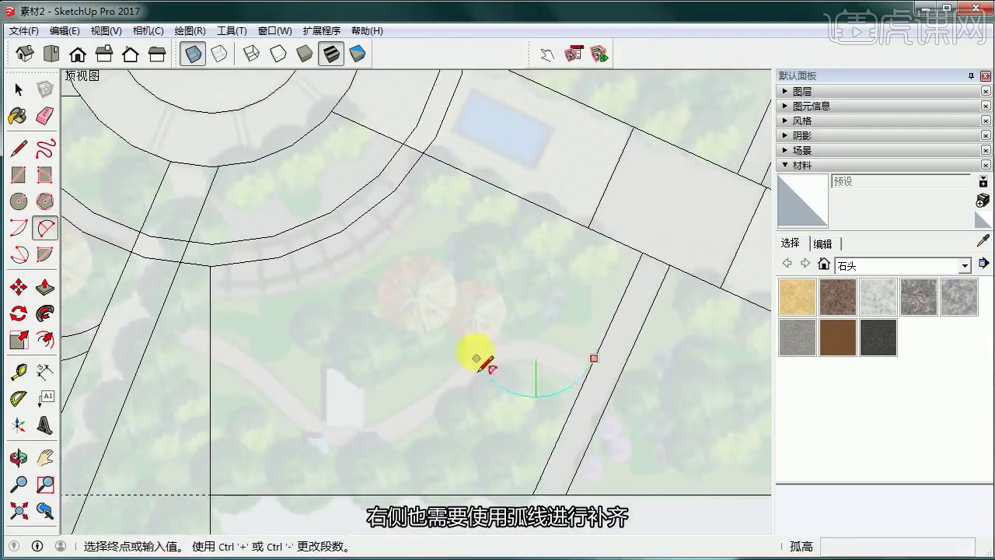
pyautogui.click(536, 340)
pyautogui.click(477, 362)
pyautogui.press('Escape')
# Continue the garden path's northern edge westward with connected arcs along the plan image to the western walkway
pyautogui.click(477, 359)
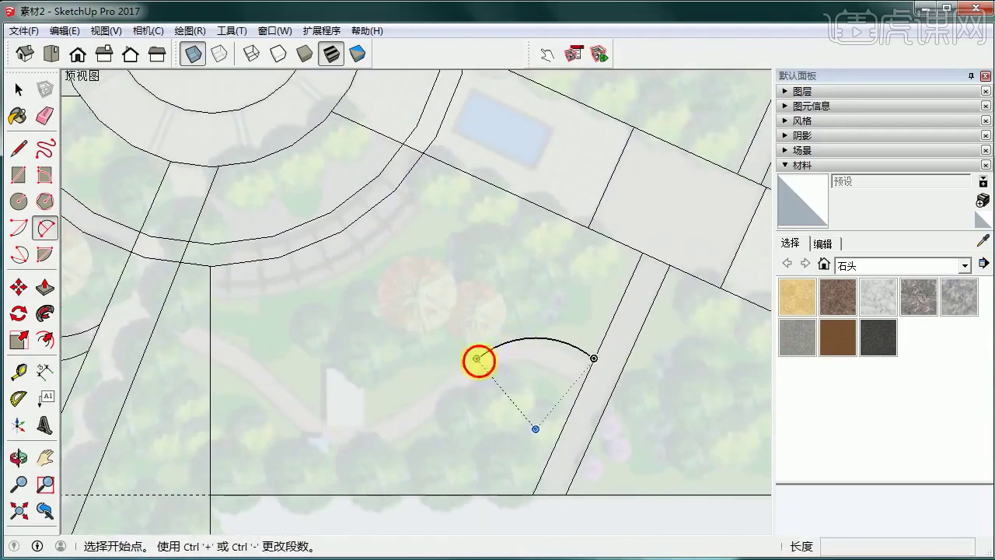
pyautogui.click(350, 429)
pyautogui.click(365, 413)
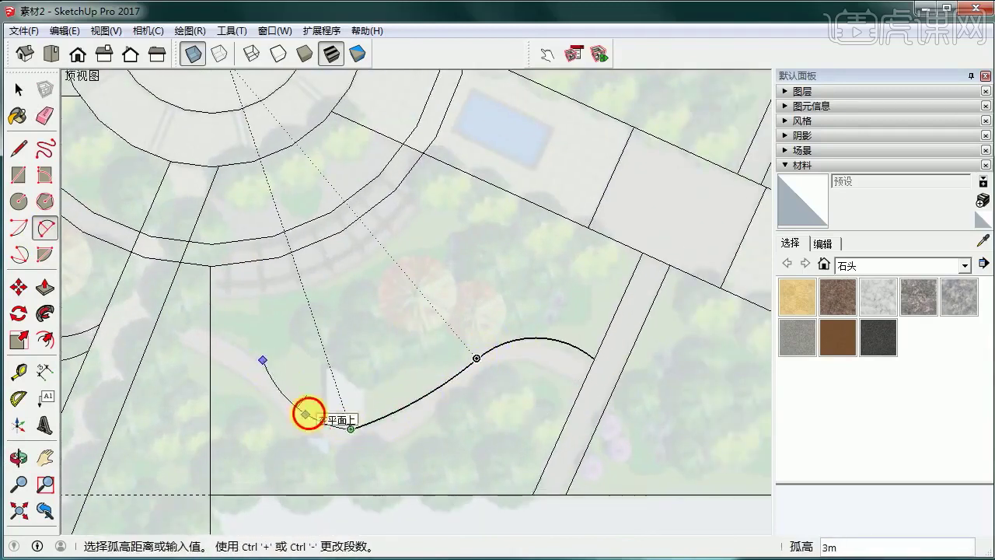
pyautogui.click(305, 413)
pyautogui.click(220, 322)
# Trace the garden path's southern edge with connected arcs between the eastern and western walkways
pyautogui.scroll(1, 318, 403)
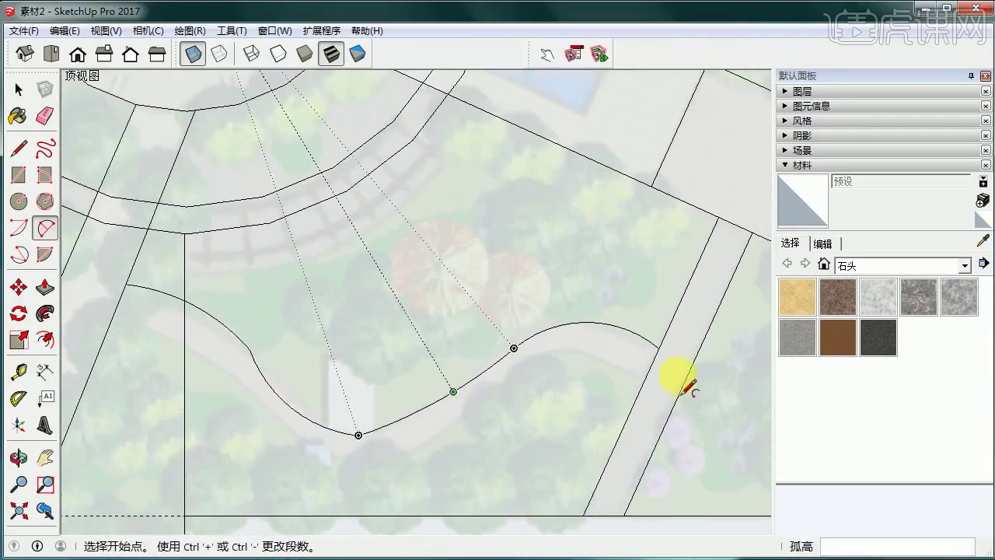
pyautogui.click(442, 439)
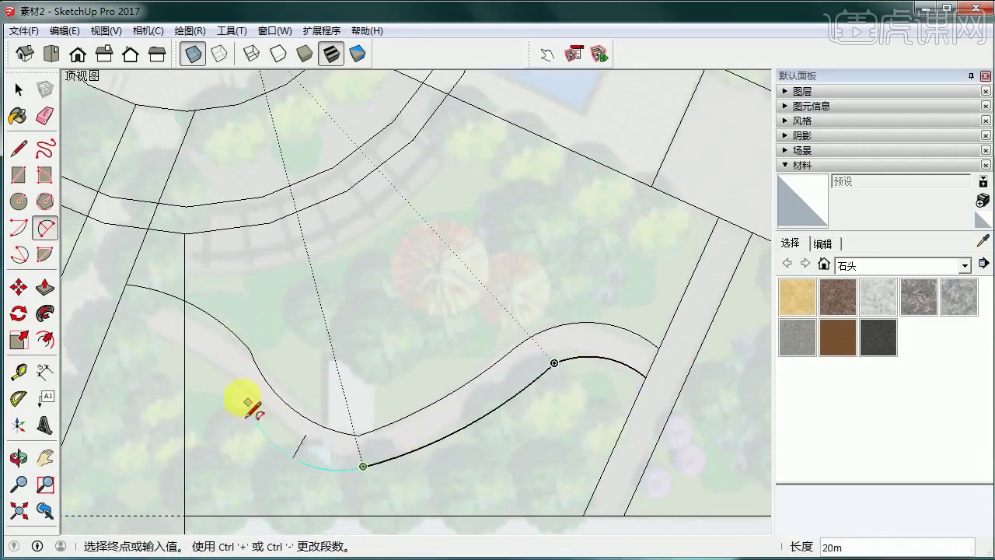
pyautogui.click(115, 317)
pyautogui.click(190, 338)
# Smooth the kink on the northern edge at the bottom of the path's dip with a tangent arc and erase the surplus segments
pyautogui.scroll(1, 449, 429)
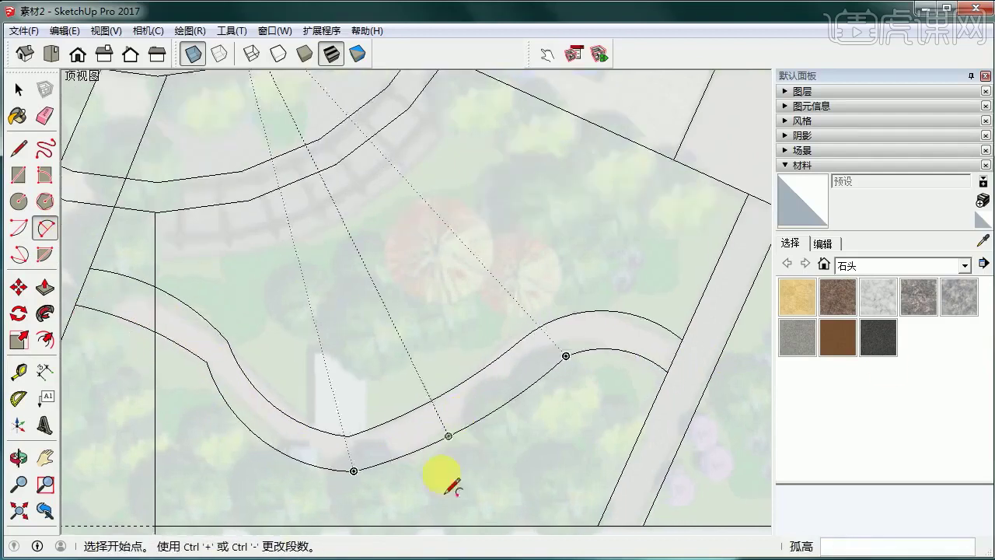
pyautogui.scroll(2, 322, 429)
pyautogui.click(44, 116)
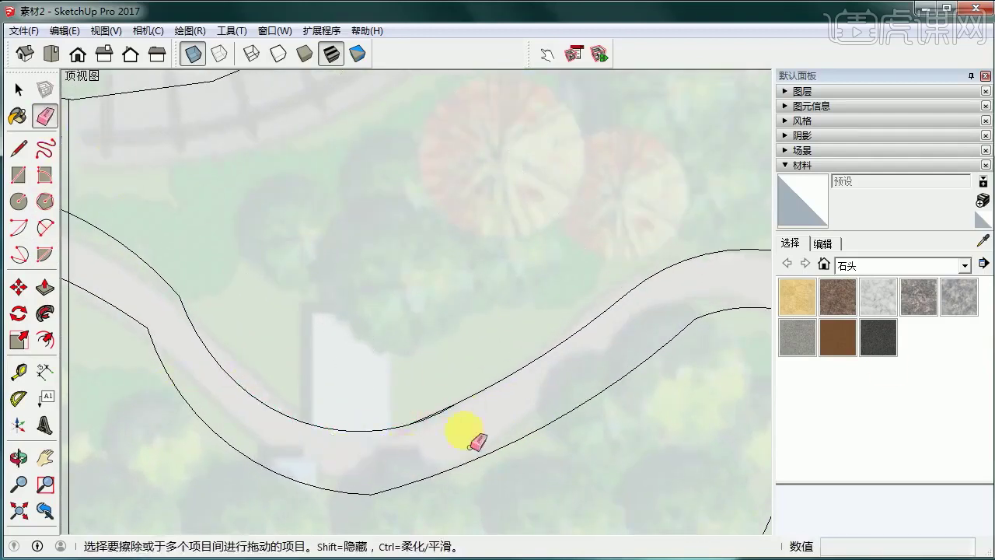
pyautogui.scroll(2, 443, 423)
pyautogui.scroll(2, 450, 412)
pyautogui.click(437, 423)
pyautogui.scroll(-4, 435, 439)
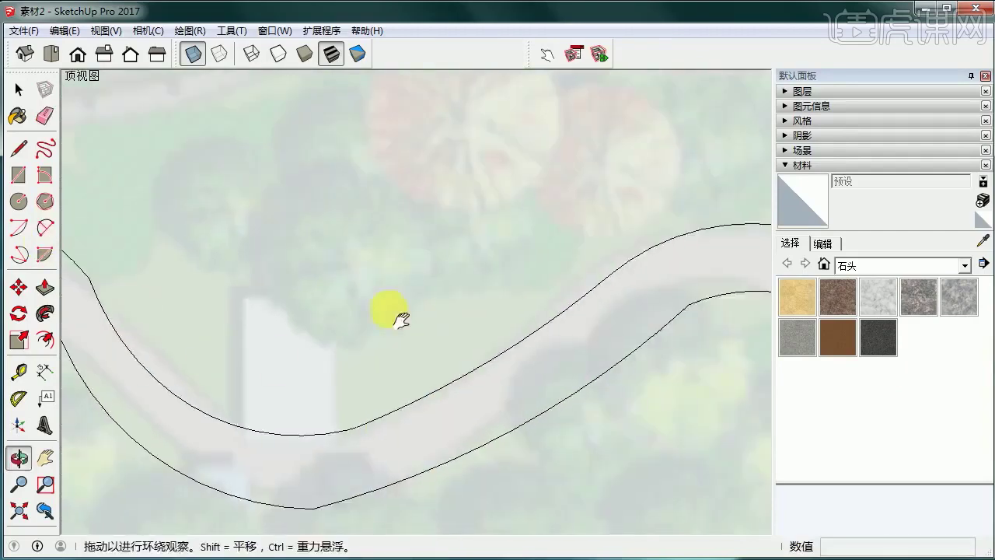
# Smooth the kink on the southern edge at the bottom of the path's dip with a tangent arc and erase the leftover corner
pyautogui.keyDown('shift'); pyautogui.moveTo(391, 308); pyautogui.dragTo(548, 235, button='middle'); pyautogui.keyUp('shift')
pyautogui.press('a')
pyautogui.click(357, 408)
pyautogui.doubleClick(594, 398)
pyautogui.click(45, 116)
pyautogui.scroll(3, 545, 416)
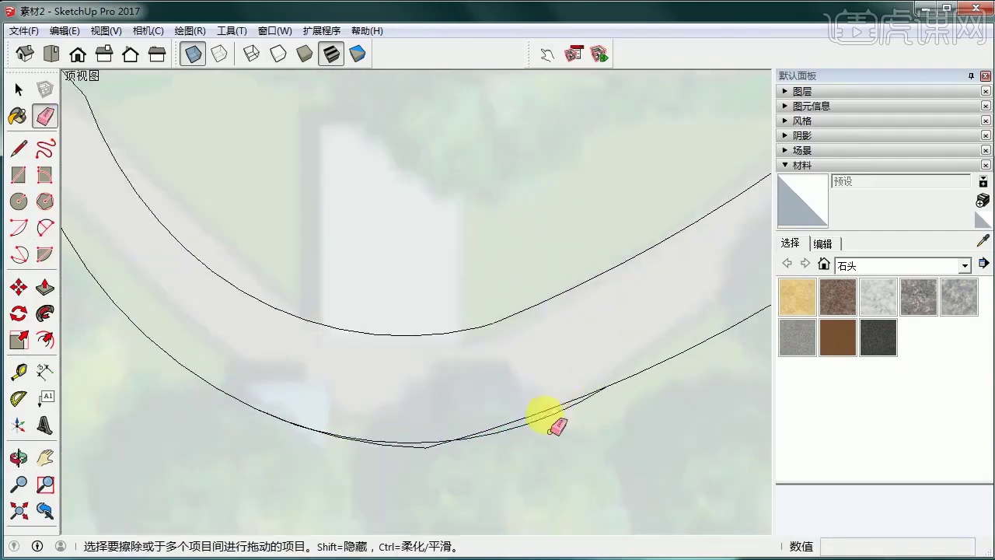
pyautogui.click(403, 458)
pyautogui.click(505, 422)
# Replace the kink on the southern edge of the path's western bend with an arc spanning about 16 m and erase the old segments
pyautogui.click(44, 227)
pyautogui.scroll(-2, 154, 272)
pyautogui.keyDown('shift'); pyautogui.moveTo(154, 272); pyautogui.dragTo(454, 374, button='middle'); pyautogui.keyUp('shift')
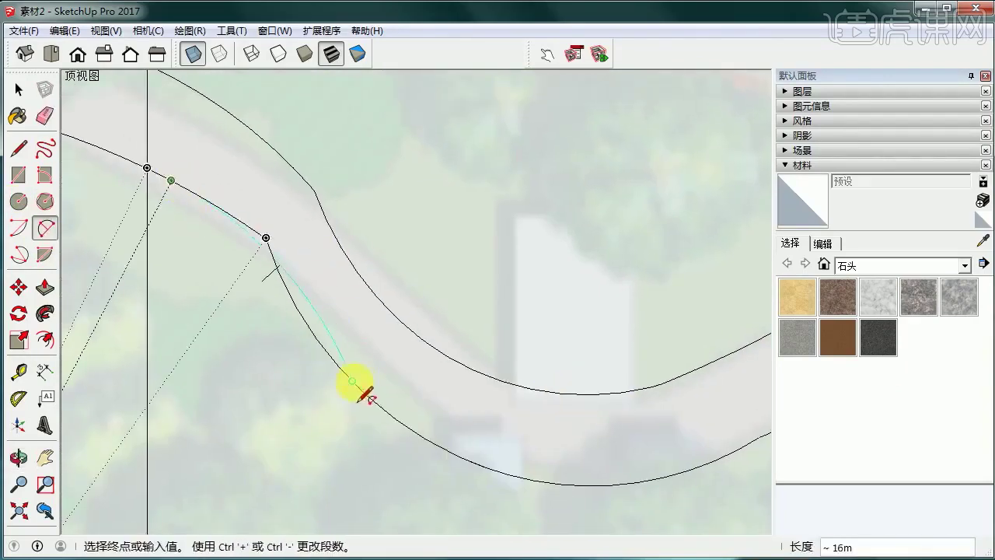
pyautogui.click(45, 115)
pyautogui.click(269, 245)
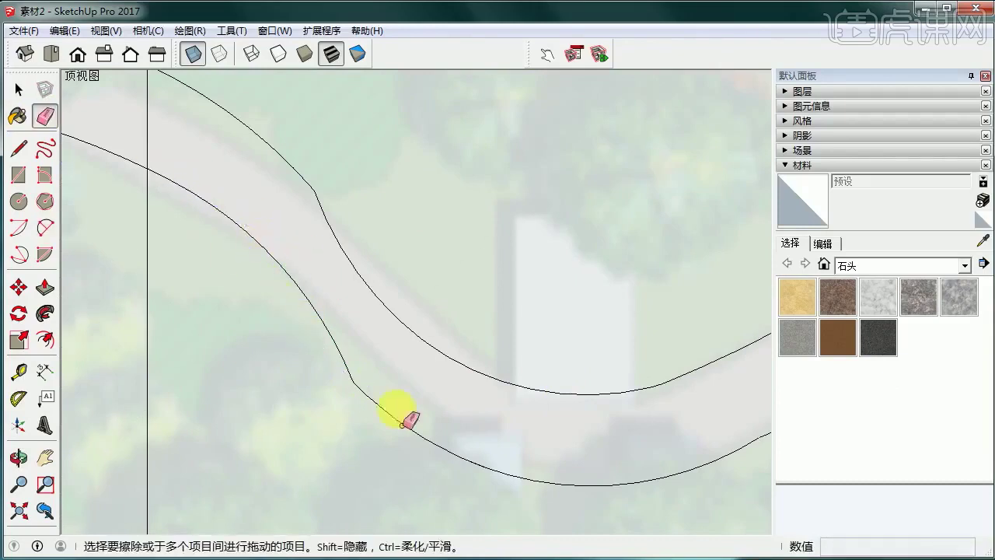
pyautogui.scroll(-3, 401, 425)
# Redraw the northern edge of the path's western bend with a tangent arc past the kink and erase the old segments
pyautogui.click(44, 227)
pyautogui.scroll(2, 460, 378)
pyautogui.click(305, 282)
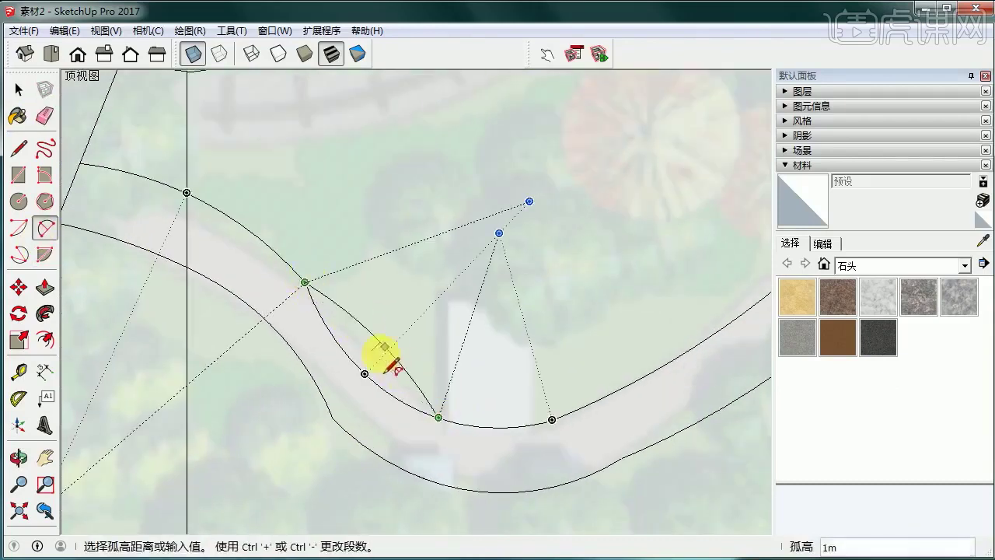
pyautogui.press('Escape')
pyautogui.click(254, 233)
pyautogui.doubleClick(381, 389)
pyautogui.click(45, 116)
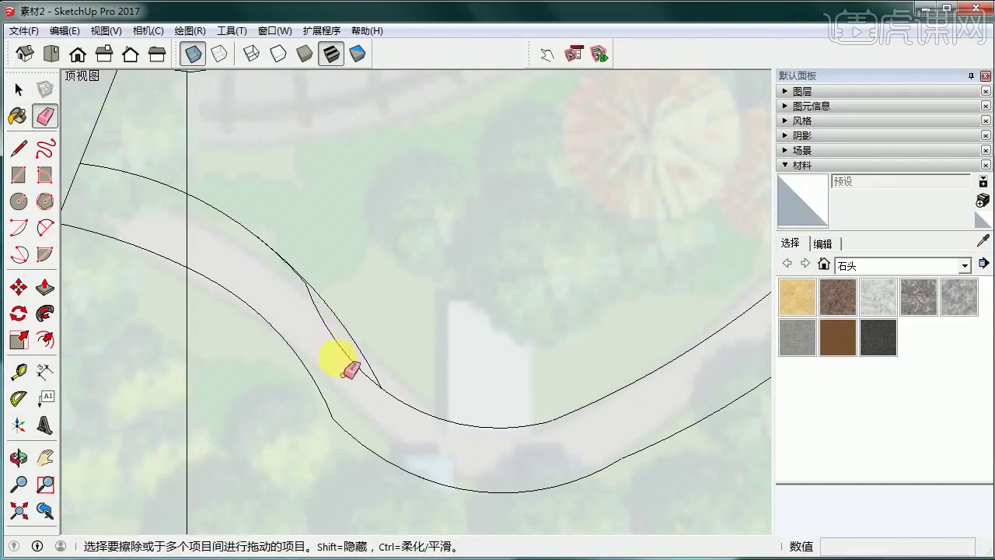
pyautogui.click(339, 355)
pyautogui.scroll(5, 307, 273)
pyautogui.click(293, 298)
pyautogui.scroll(-3, 297, 302)
pyautogui.moveTo(303, 307); pyautogui.dragTo(338, 325, button='middle')
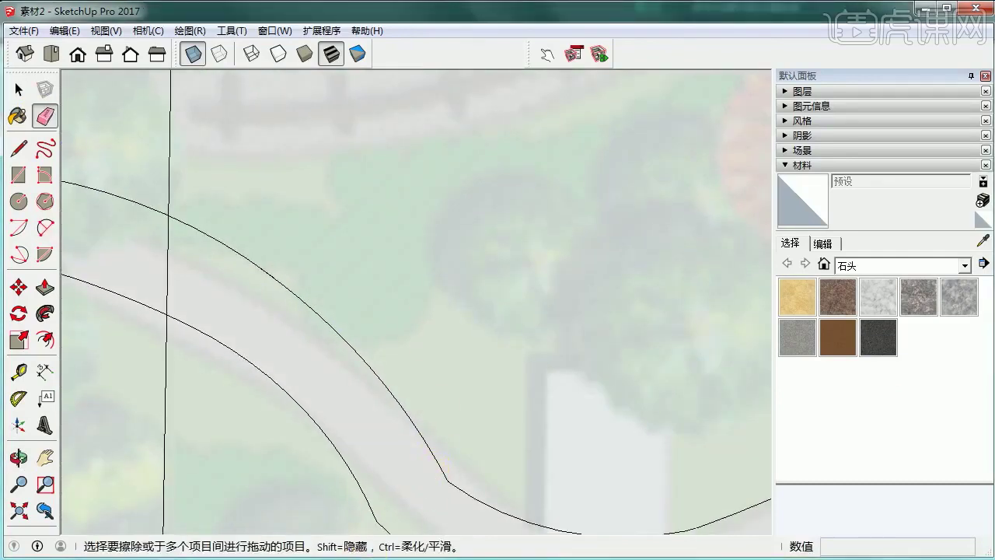
# Bridge the remaining kink on the path's northern edge beside the white rectangle with a tangent arc and erase the corner
pyautogui.click(45, 228)
pyautogui.scroll(-3, 355, 329)
pyautogui.scroll(2, 466, 412)
pyautogui.click(314, 335)
pyautogui.doubleClick(463, 430)
pyautogui.click(45, 116)
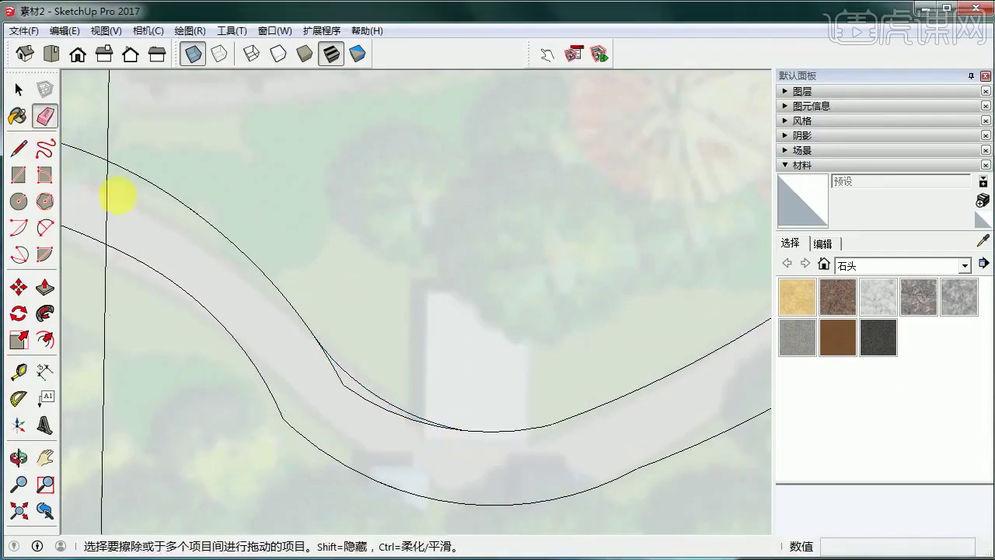
# Bridge the remaining kink on the southern edge of the path's western bend with a tangent arc and erase the corner
pyautogui.click(45, 228)
pyautogui.click(244, 351)
pyautogui.doubleClick(358, 472)
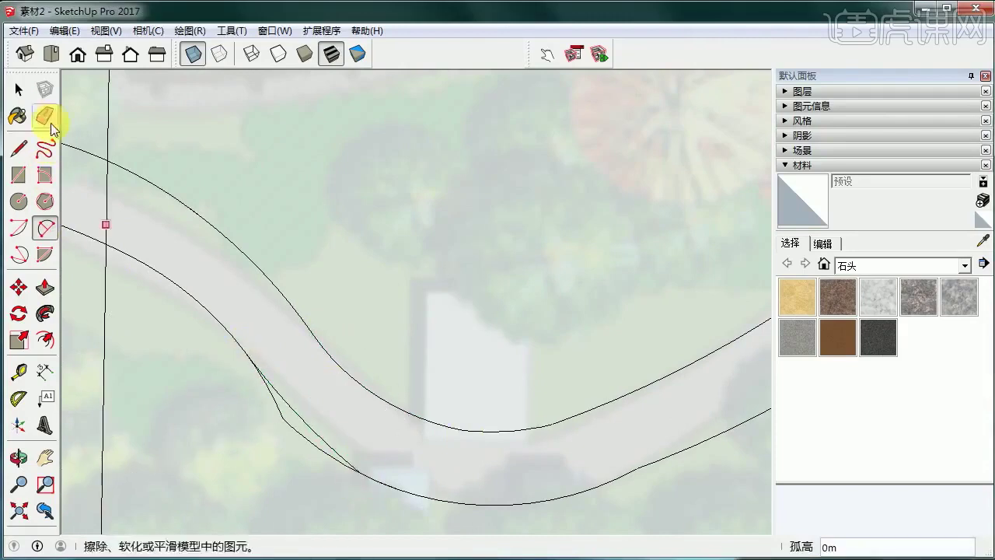
pyautogui.click(47, 119)
pyautogui.scroll(-6, 621, 389)
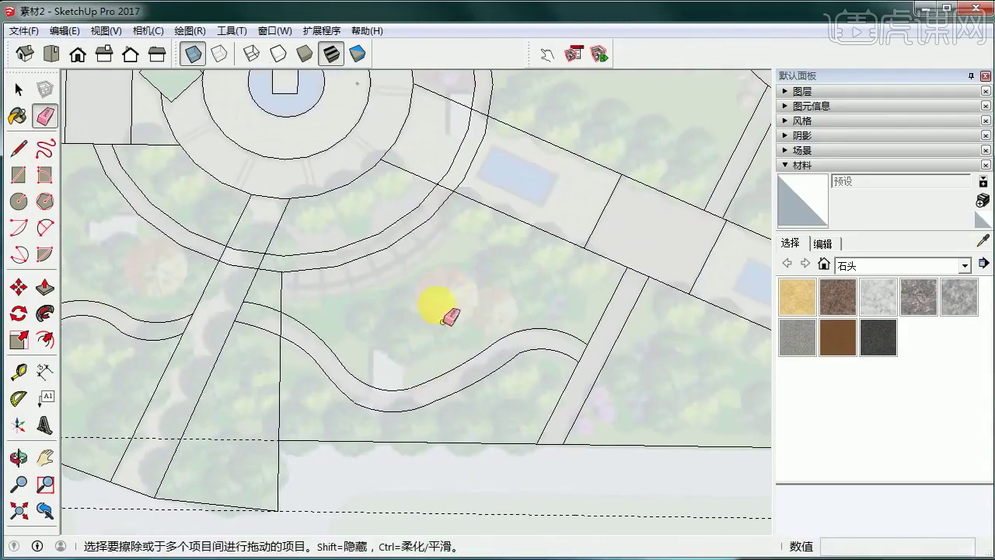
# Draw a rectangle about 27 m by 8 m on the lawn north of the diagonal walkway's eastern pool
pyautogui.scroll(-5, 329, 501)
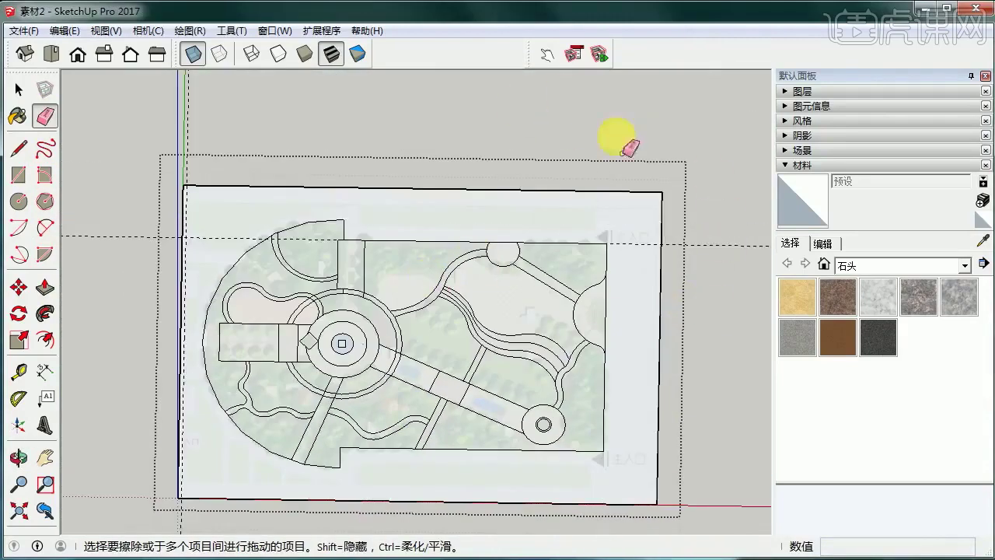
pyautogui.click(19, 89)
pyautogui.scroll(2, 596, 311)
pyautogui.scroll(5, 432, 416)
pyautogui.keyDown('shift'); pyautogui.moveTo(326, 410); pyautogui.dragTo(347, 412, button='middle'); pyautogui.keyUp('shift')
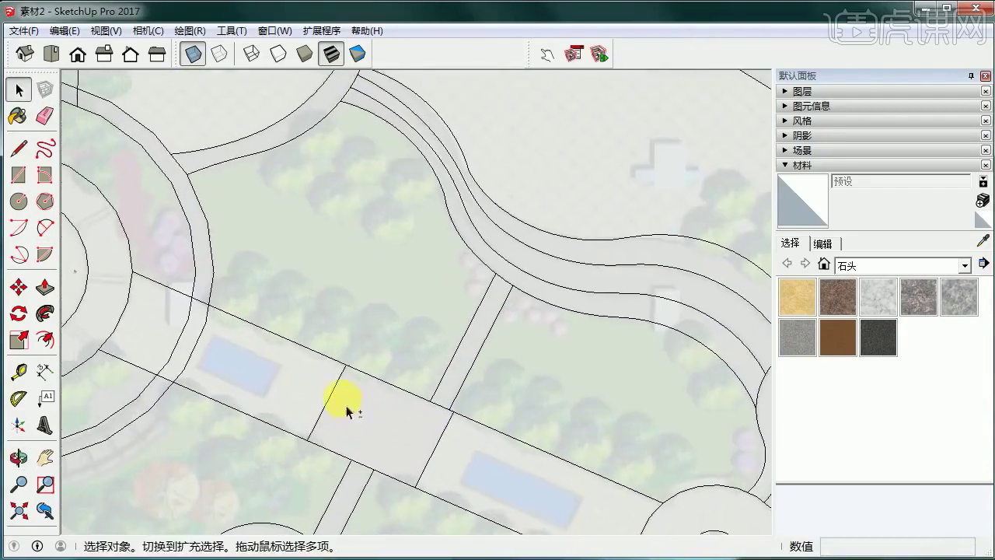
pyautogui.click(19, 176)
pyautogui.keyDown('shift'); pyautogui.moveTo(544, 392); pyautogui.dragTo(482, 355, button='middle'); pyautogui.keyUp('shift')
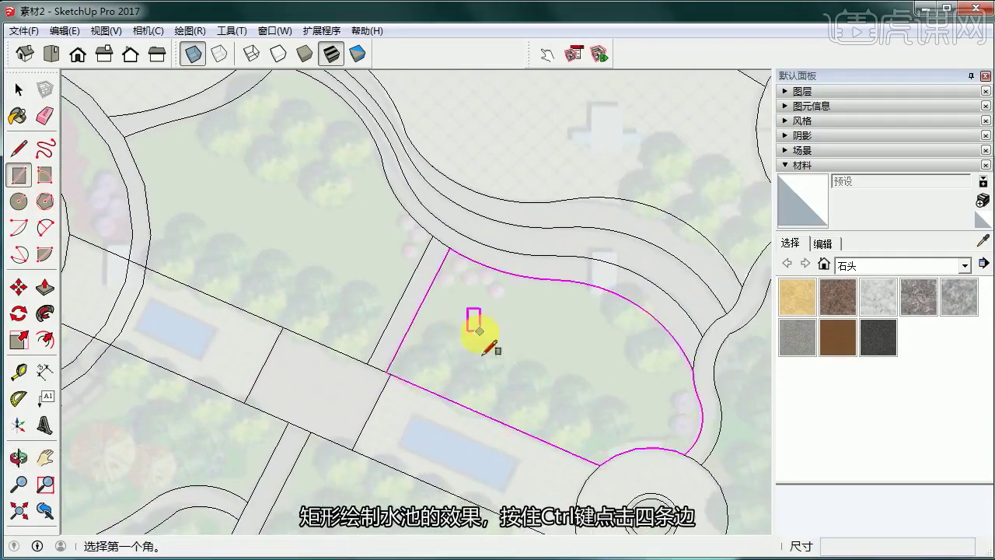
pyautogui.click(468, 328)
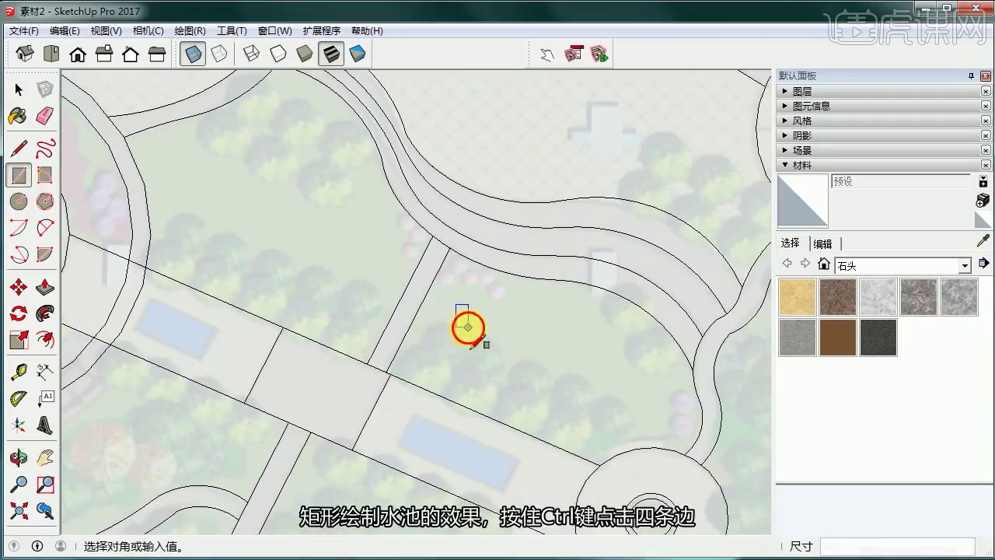
pyautogui.click(585, 360)
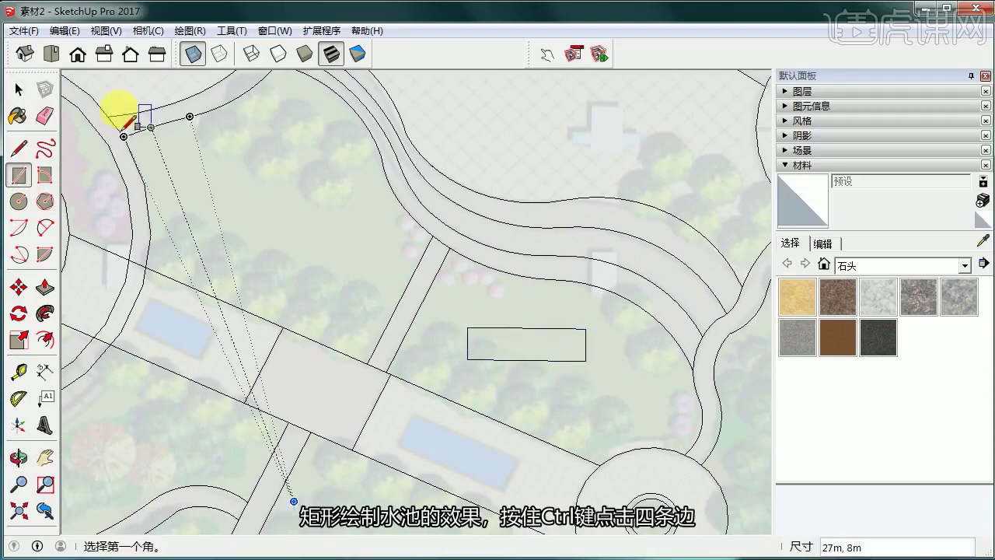
# Select the rectangle's four edges and move them so its northwest corner sits on the eastern pool's upper corner
pyautogui.click(19, 90)
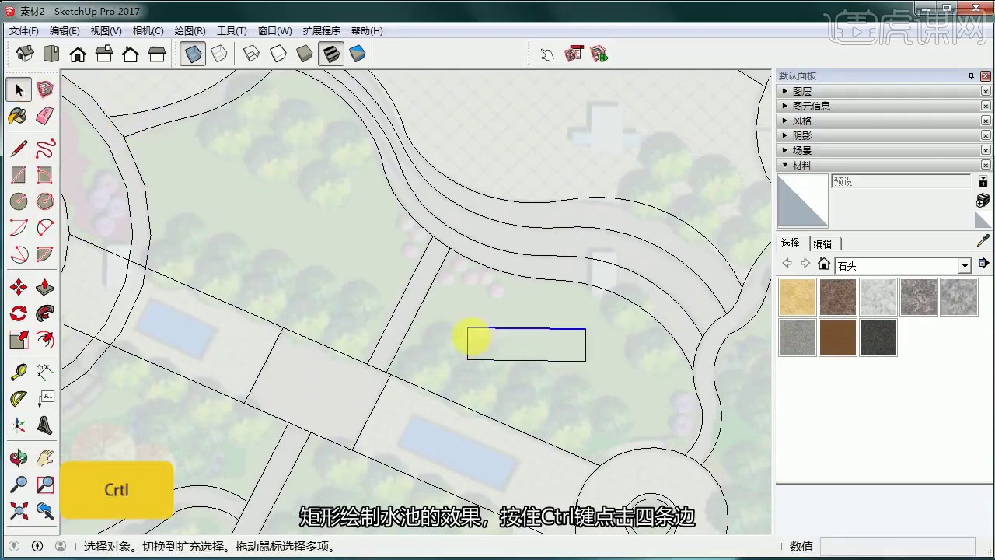
pyautogui.keyDown('ctrl'); pyautogui.click(538, 361); pyautogui.keyUp('ctrl')
pyautogui.keyDown('ctrl'); pyautogui.click(585, 352); pyautogui.keyUp('ctrl')
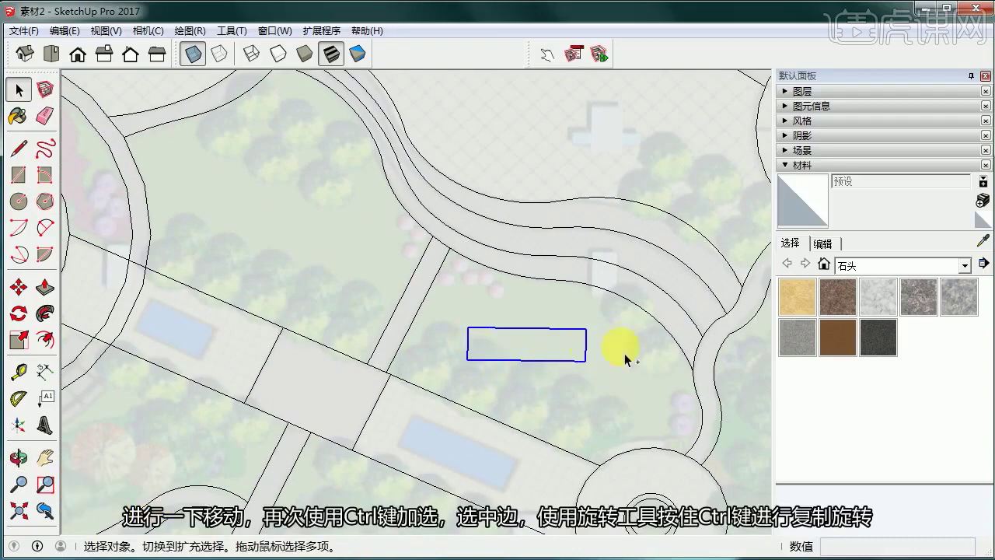
pyautogui.click(18, 287)
pyautogui.click(468, 327)
pyautogui.click(414, 415)
pyautogui.press('space')
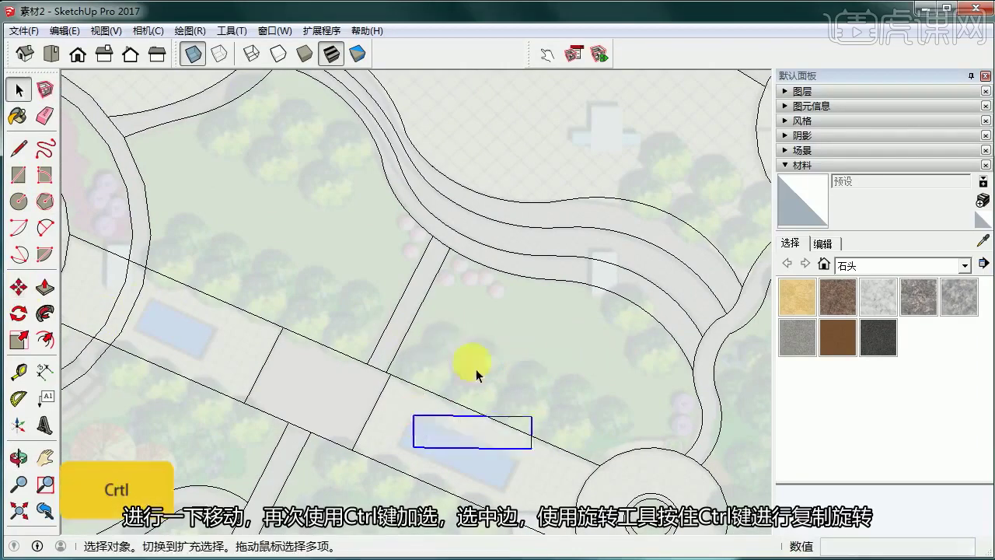
# Rotate a copy of the rectangle about 24.4 degrees around its northwest corner to align with the eastern pool
pyautogui.scroll(2, 471, 370)
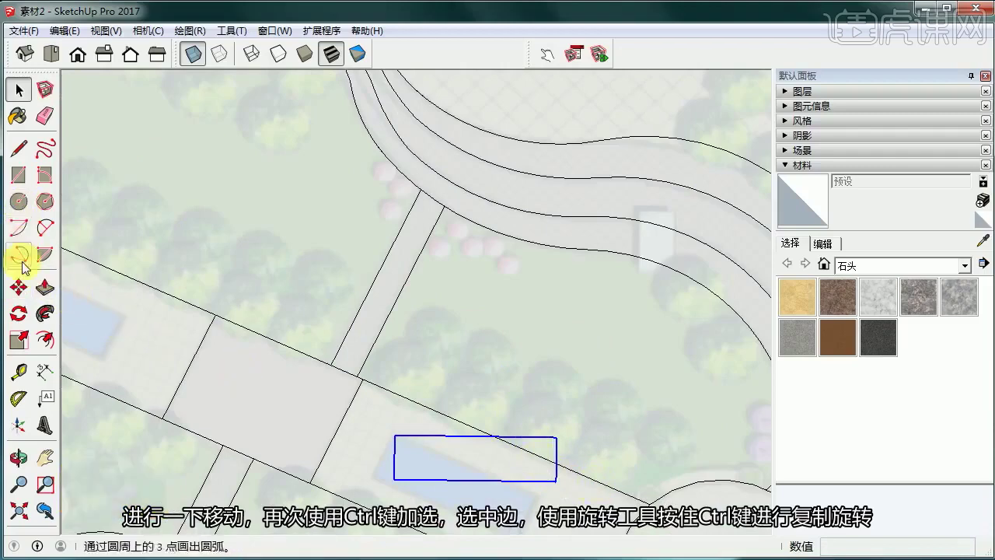
pyautogui.click(19, 314)
pyautogui.press('ctrl')
pyautogui.click(394, 436)
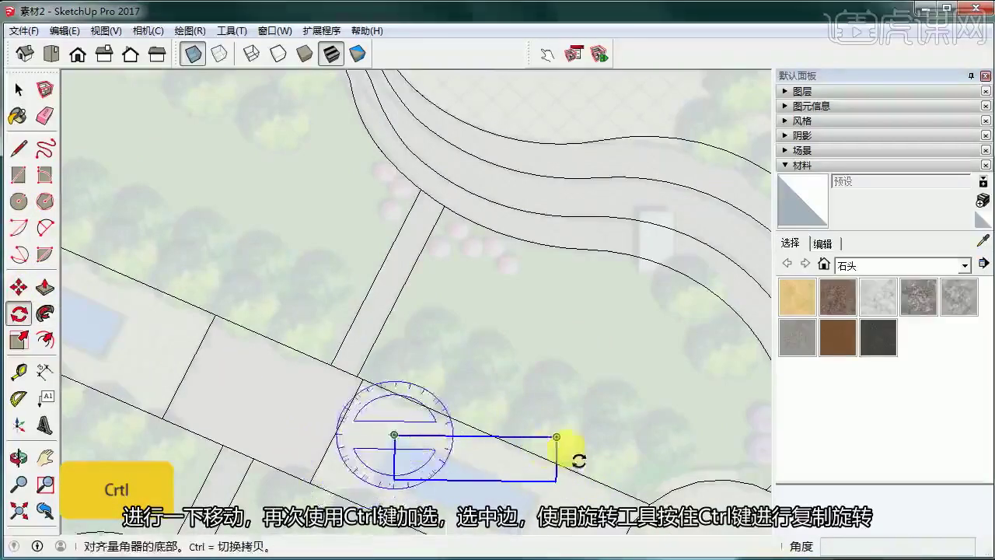
pyautogui.click(557, 436)
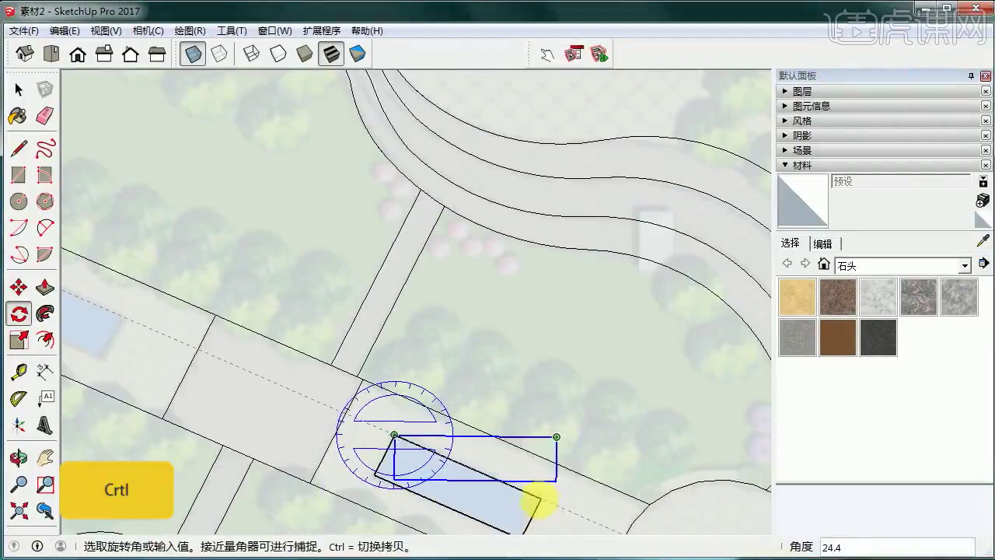
pyautogui.click(541, 503)
pyautogui.click(17, 91)
# Erase the edges of the unrotated rectangle around the eastern pool
pyautogui.keyDown('shift'); pyautogui.moveTo(549, 526); pyautogui.dragTo(459, 400, button='middle'); pyautogui.keyUp('shift')
pyautogui.scroll(4, 460, 412)
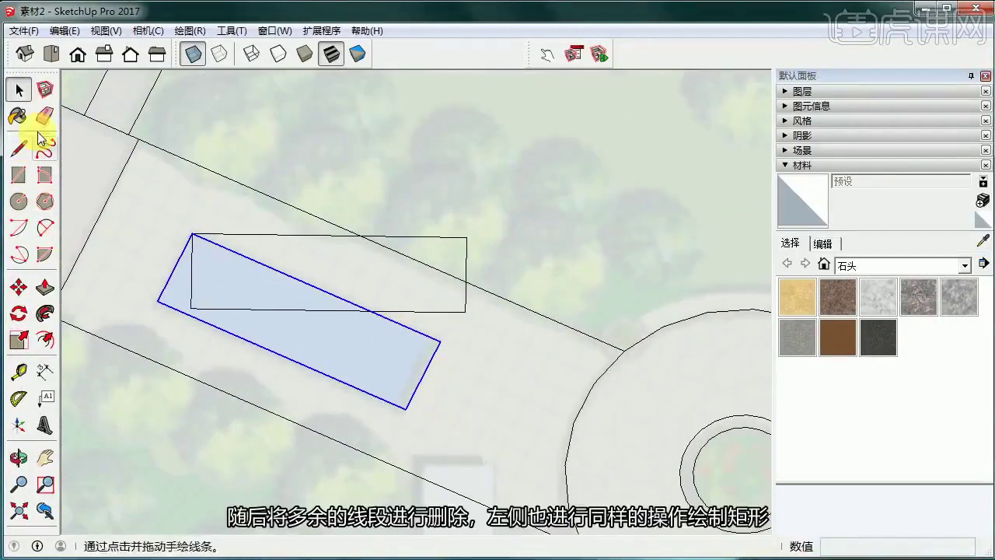
pyautogui.click(45, 117)
pyautogui.keyDown('shift'); pyautogui.moveTo(432, 276); pyautogui.dragTo(505, 412, button='middle'); pyautogui.keyUp('shift')
pyautogui.click(471, 447)
pyautogui.click(402, 371)
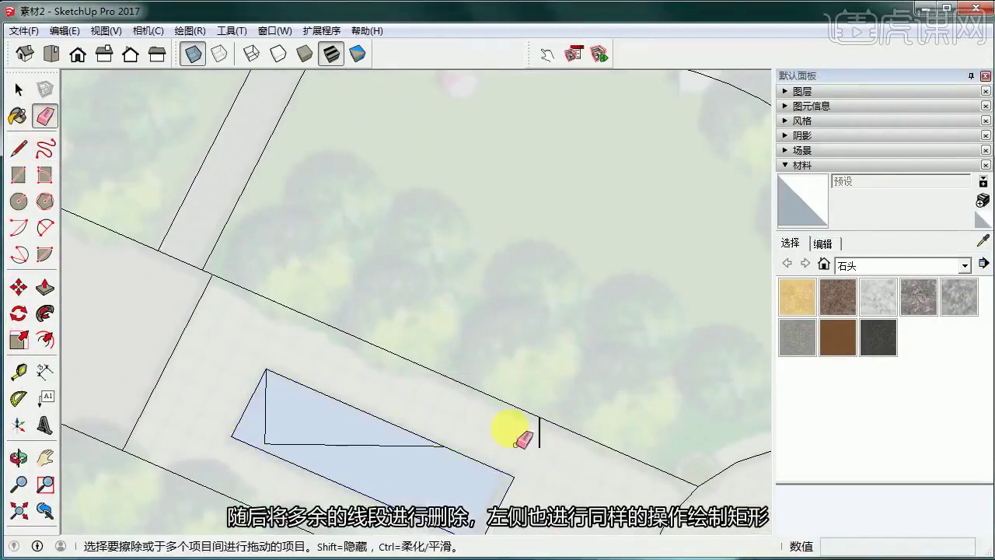
pyautogui.moveTo(266, 419); pyautogui.dragTo(266, 416)
# Try a rectangle about 19 m by 9 m on the lawn north of the western pool and select its edges
pyautogui.scroll(-4, 268, 417)
pyautogui.keyDown('shift'); pyautogui.moveTo(303, 400); pyautogui.dragTo(506, 455, button='middle'); pyautogui.keyUp('shift')
pyautogui.keyDown('shift'); pyautogui.moveTo(316, 371); pyautogui.dragTo(529, 423, button='middle'); pyautogui.keyUp('shift')
pyautogui.scroll(2, 451, 311)
pyautogui.press('r')
pyautogui.click(433, 255)
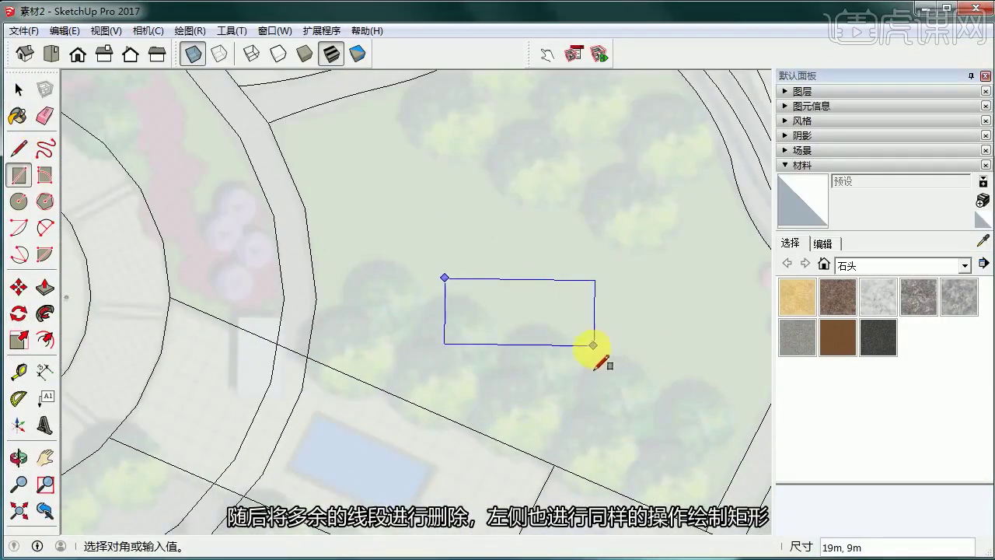
pyautogui.click(593, 345)
pyautogui.press('space')
pyautogui.click(535, 280)
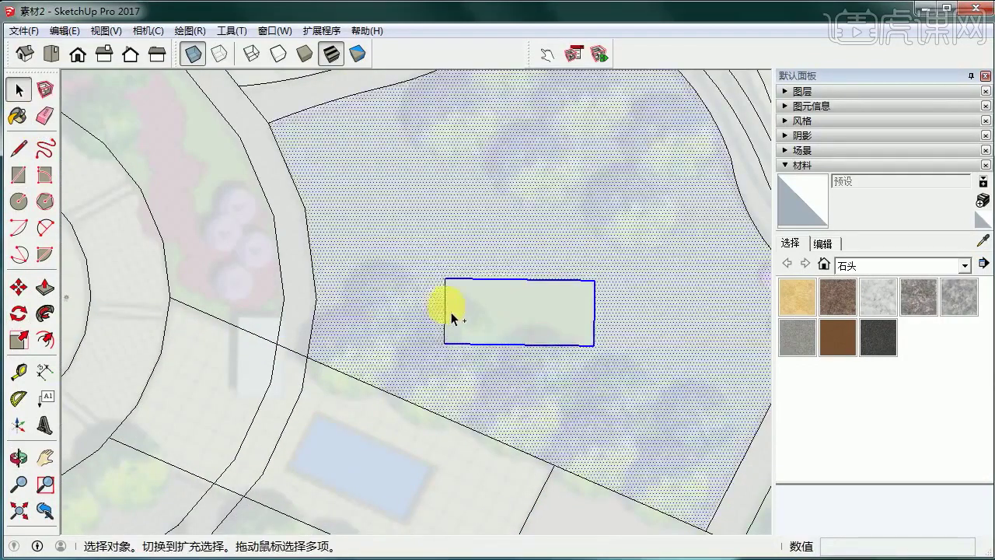
# Draw a rectangle about 18 m by 9 m on the lawn north of the western pool
pyautogui.press('r')
pyautogui.click(432, 277)
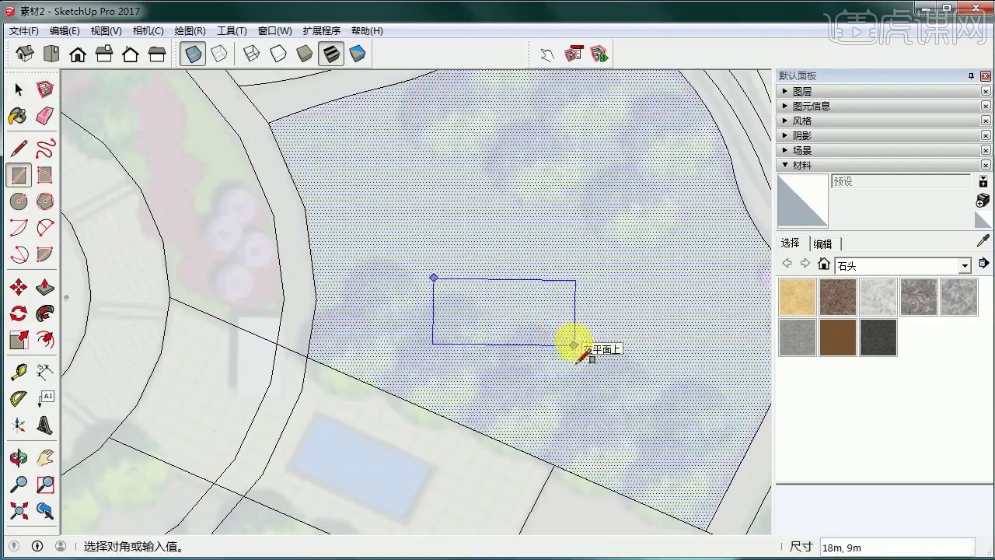
pyautogui.click(573, 345)
pyautogui.press('space')
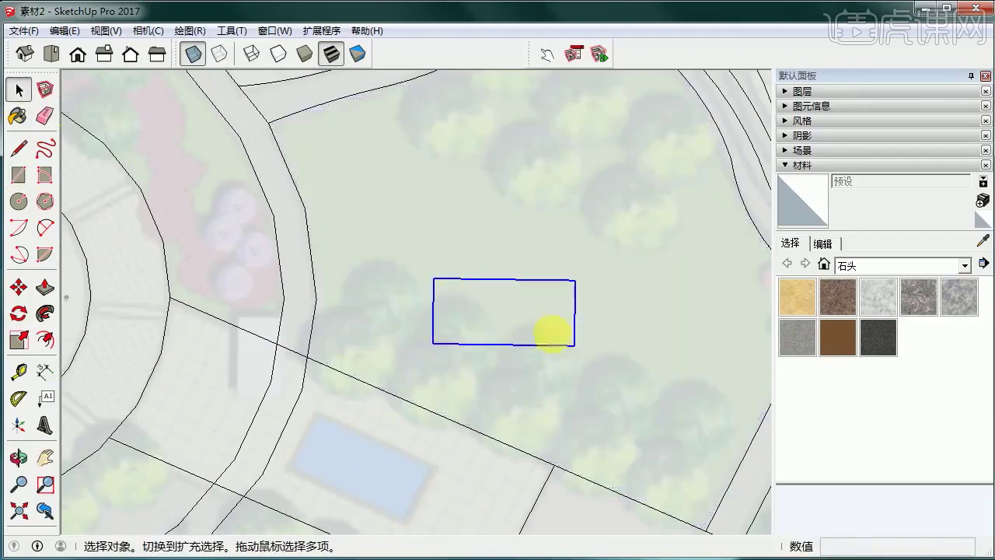
# Move the selected rectangle so its northwest corner sits on the western pool's upper corner
pyautogui.click(19, 287)
pyautogui.click(434, 279)
pyautogui.click(316, 415)
pyautogui.click(19, 90)
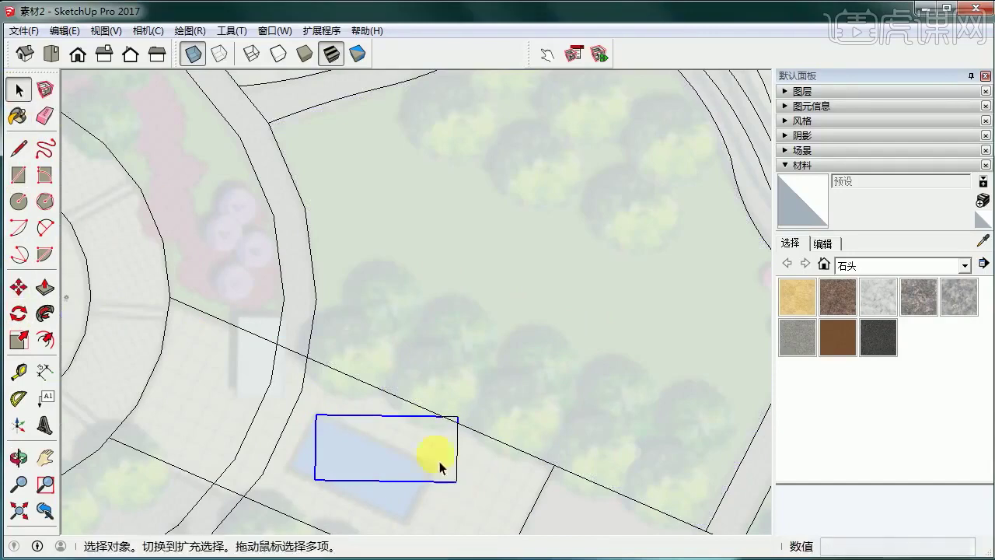
# Complete the rectangle's edge selection and rotate a copy around its northwest corner to align with the western pool
pyautogui.scroll(2, 456, 416)
pyautogui.keyDown('shift'); pyautogui.click(460, 423); pyautogui.keyUp('shift')
pyautogui.keyDown('shift'); pyautogui.click(453, 419); pyautogui.keyUp('shift')
pyautogui.click(18, 313)
pyautogui.scroll(-2, 240, 375)
pyautogui.click(257, 403)
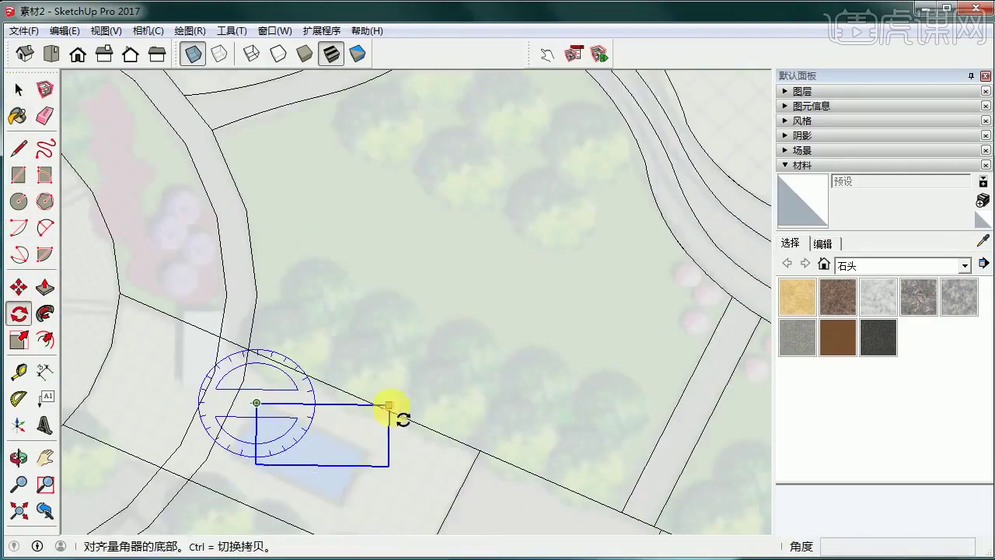
pyautogui.click(388, 405)
pyautogui.press('ctrl')
pyautogui.click(374, 459)
pyautogui.click(19, 90)
# Copy the rotated rectangle's short southeast edge about 1 m inward onto the western pool's border
pyautogui.scroll(2, 389, 492)
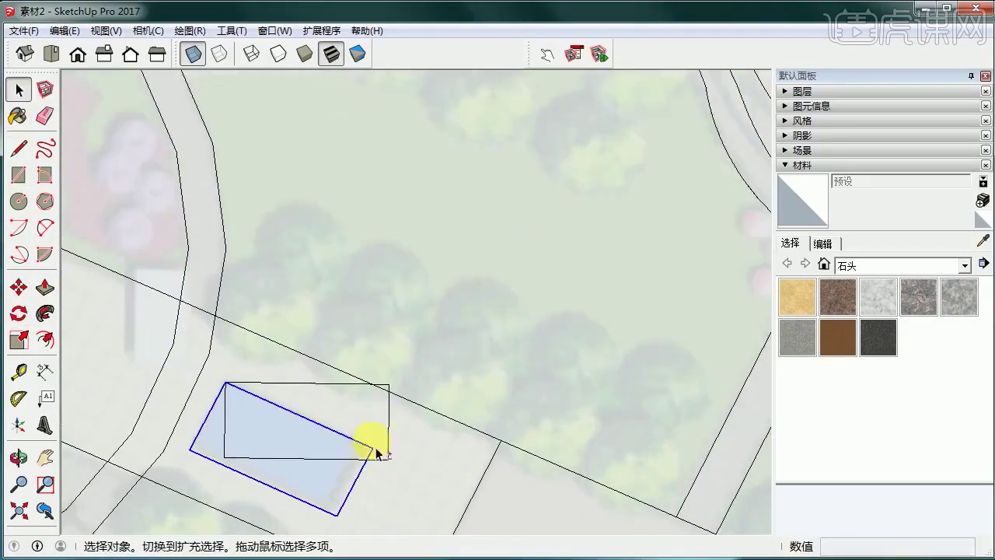
pyautogui.keyDown('shift'); pyautogui.moveTo(376, 452); pyautogui.dragTo(422, 374, button='middle'); pyautogui.keyUp('shift')
pyautogui.scroll(1, 394, 394)
pyautogui.click(408, 415)
pyautogui.click(18, 287)
pyautogui.scroll(1, 392, 443)
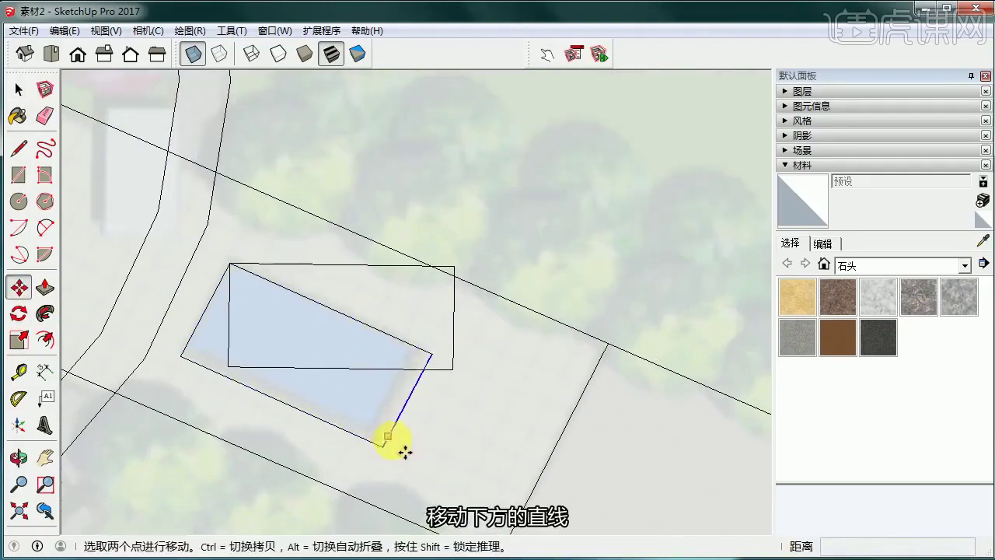
pyautogui.click(395, 446)
pyautogui.press('ctrl')
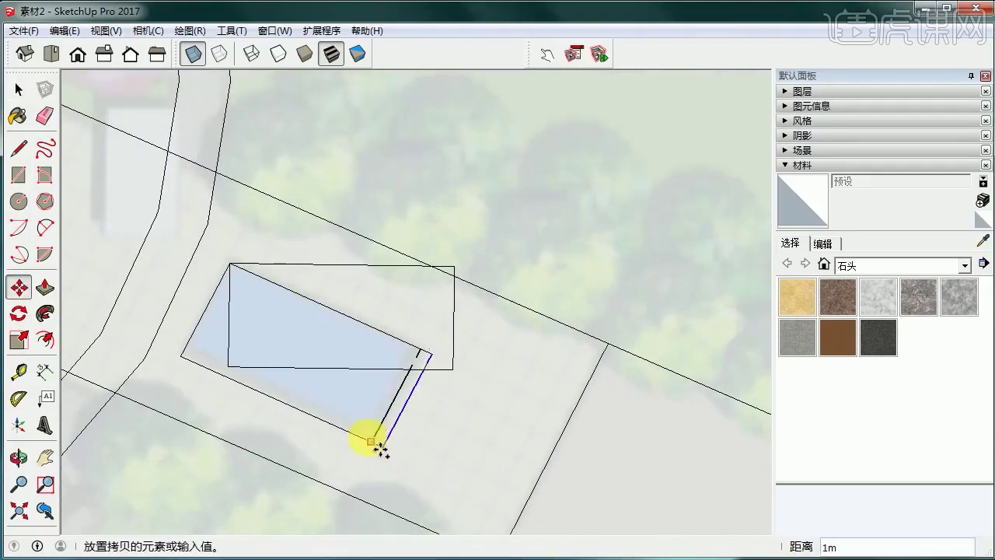
pyautogui.click(374, 444)
# Retrace the upper part of the copied short edge with a line to split the pool face and select that face
pyautogui.scroll(3, 418, 398)
pyautogui.click(19, 148)
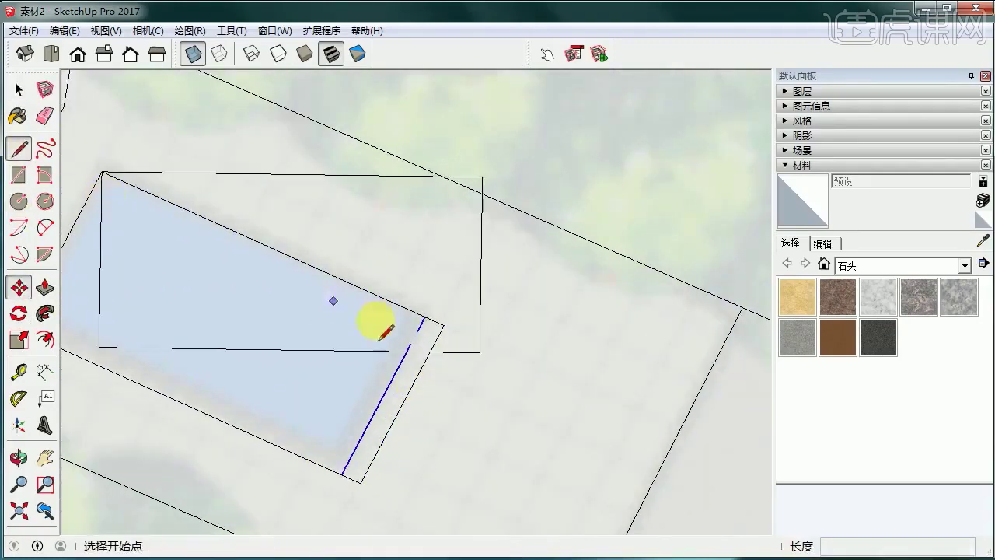
pyautogui.scroll(2, 401, 321)
pyautogui.click(425, 335)
pyautogui.scroll(1, 417, 352)
pyautogui.click(415, 352)
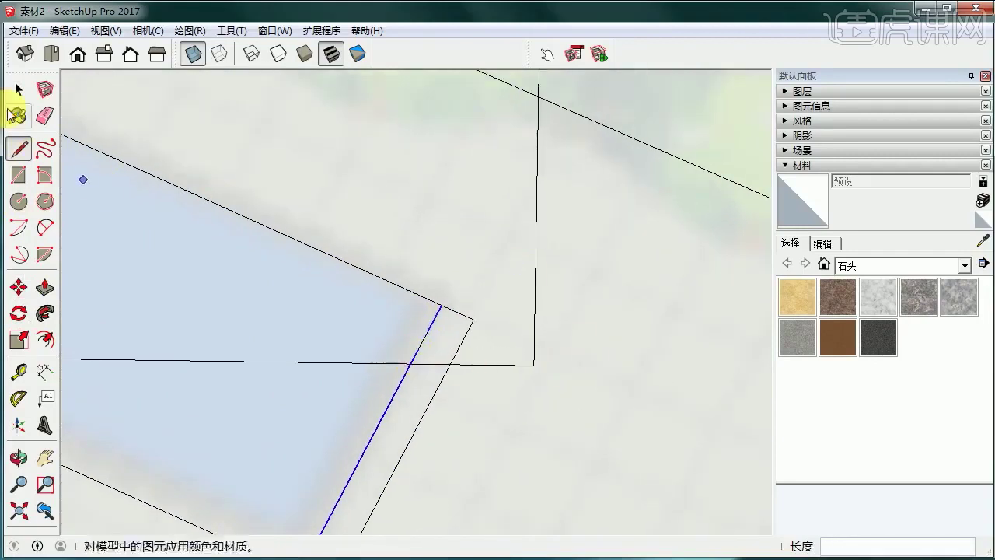
pyautogui.click(19, 90)
pyautogui.click(425, 328)
# Erase the surplus outer edge and the unrotated rectangle's segments around the western pool
pyautogui.click(45, 116)
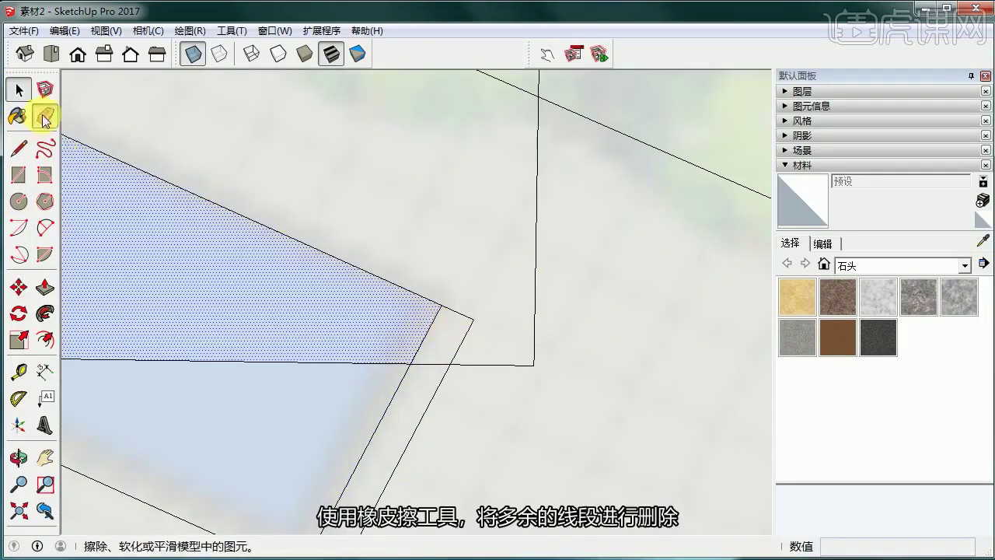
pyautogui.moveTo(446, 363); pyautogui.dragTo(520, 358)
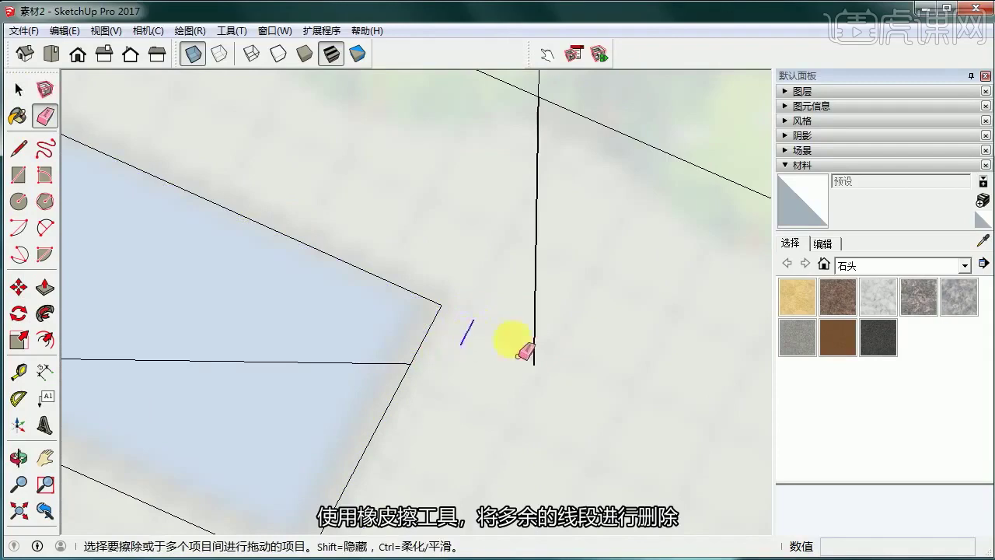
pyautogui.scroll(-2, 302, 342)
pyautogui.click(327, 473)
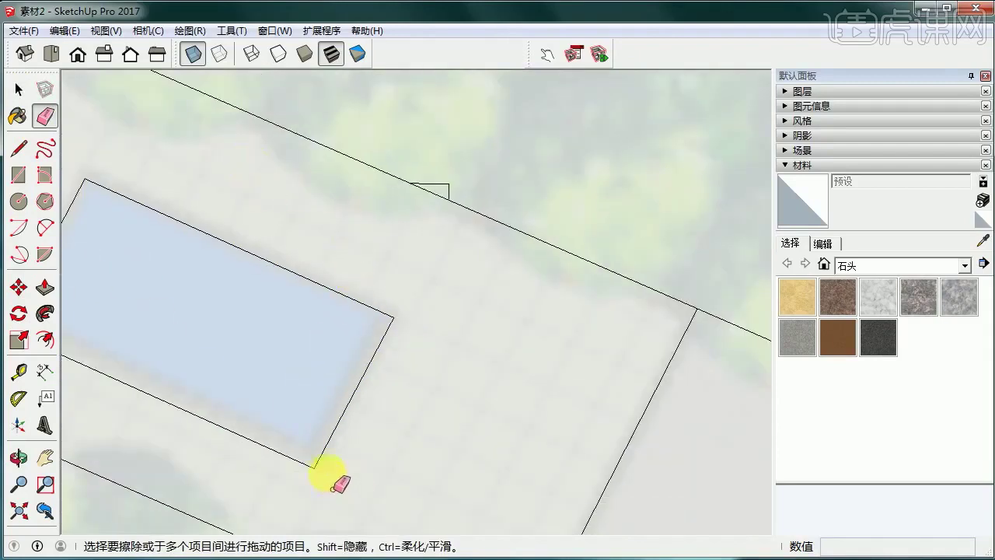
pyautogui.click(18, 89)
# Draw an arc from the northern curved walk to the white square as the connecting path's first northwest edge section
pyautogui.scroll(-5, 473, 371)
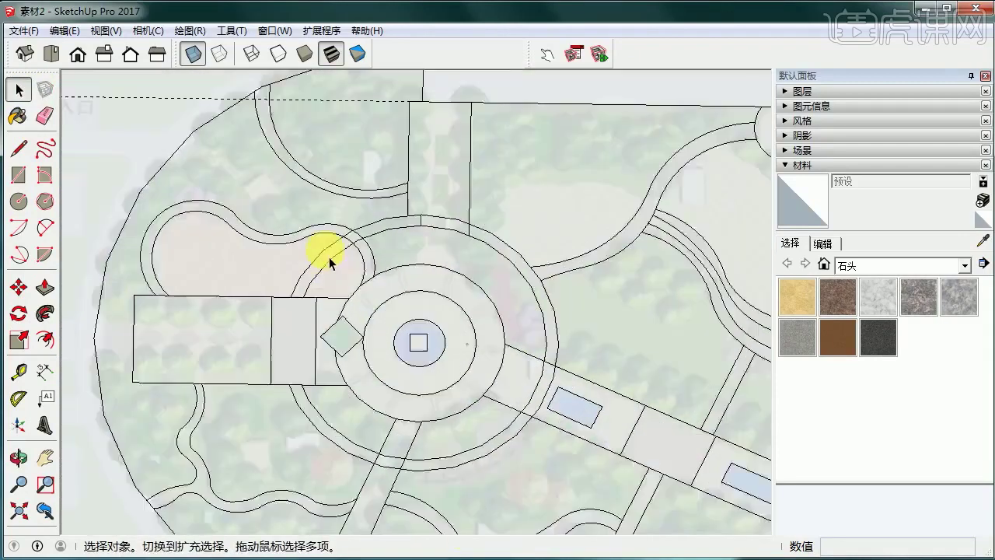
pyautogui.scroll(5, 286, 185)
pyautogui.keyDown('shift'); pyautogui.moveTo(288, 186); pyautogui.dragTo(422, 266, button='middle'); pyautogui.keyUp('shift')
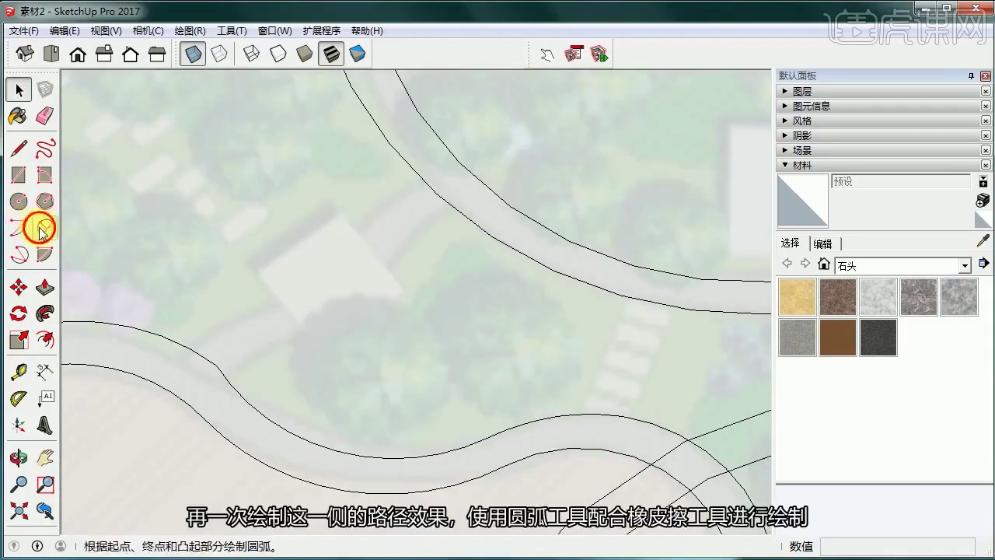
pyautogui.click(43, 232)
pyautogui.scroll(1, 457, 195)
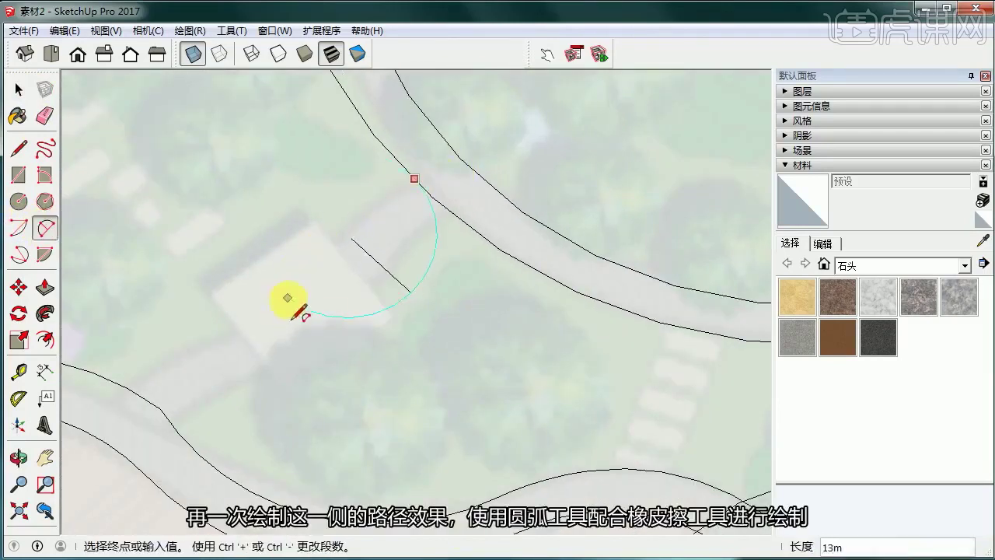
pyautogui.click(317, 271)
pyautogui.click(369, 206)
pyautogui.click(452, 212)
pyautogui.press('Escape')
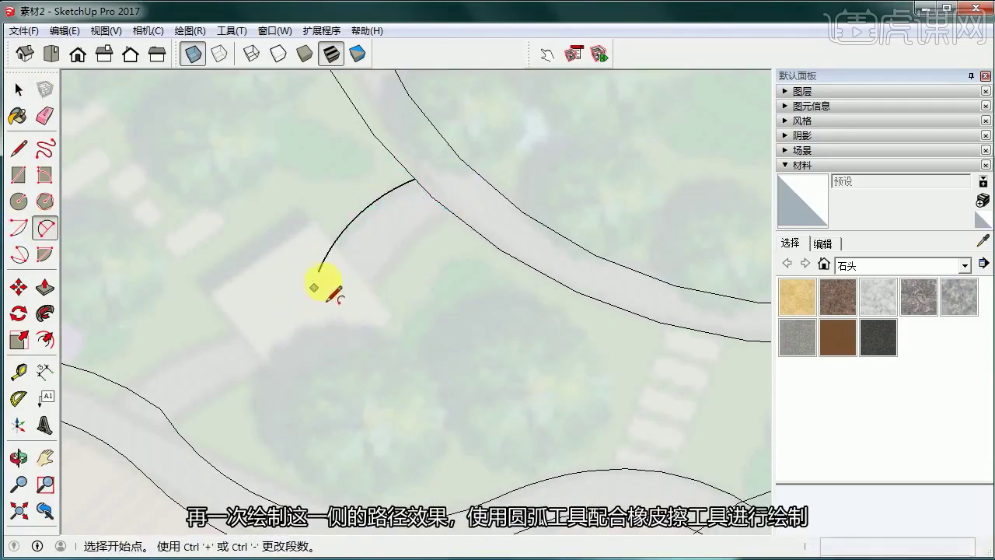
# Continue the connecting path's northwest edge with two tangent arcs down to the winding path
pyautogui.click(318, 272)
pyautogui.doubleClick(229, 334)
pyautogui.click(228, 334)
pyautogui.doubleClick(128, 387)
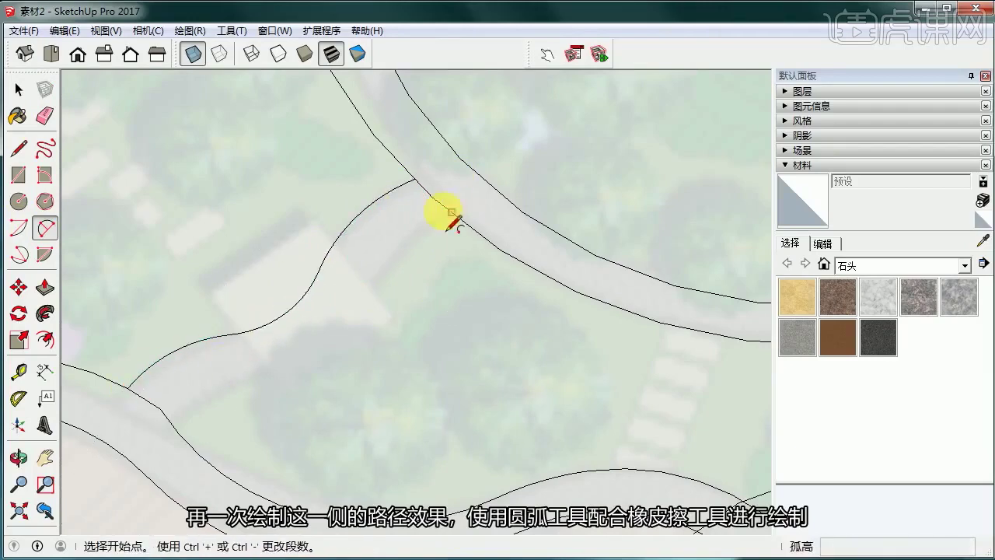
pyautogui.press('Escape')
# Draw the connecting path's southeast edge with three successive arcs from the curved walk to the winding path
pyautogui.click(452, 211)
pyautogui.click(371, 300)
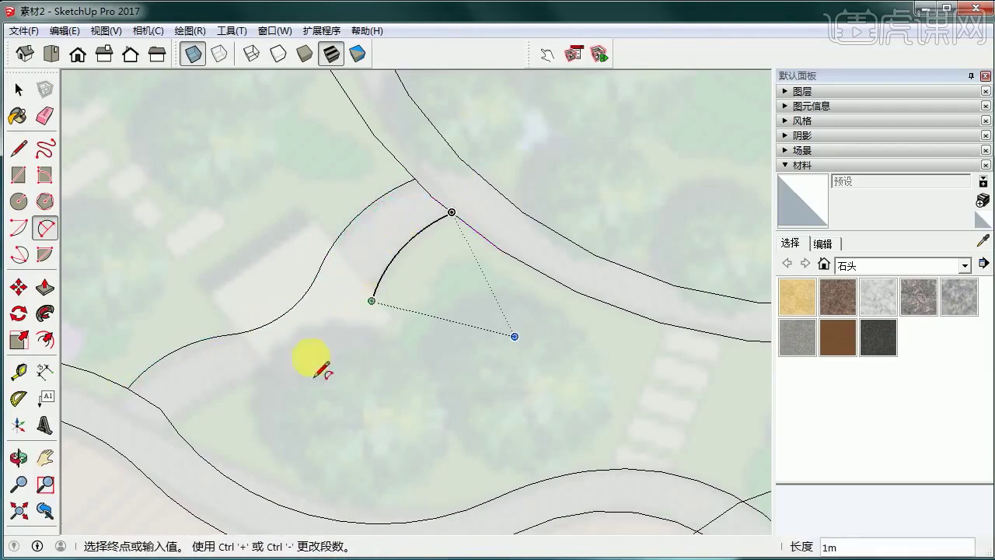
pyautogui.doubleClick(273, 373)
pyautogui.click(273, 373)
pyautogui.doubleClick(168, 421)
pyautogui.click(18, 92)
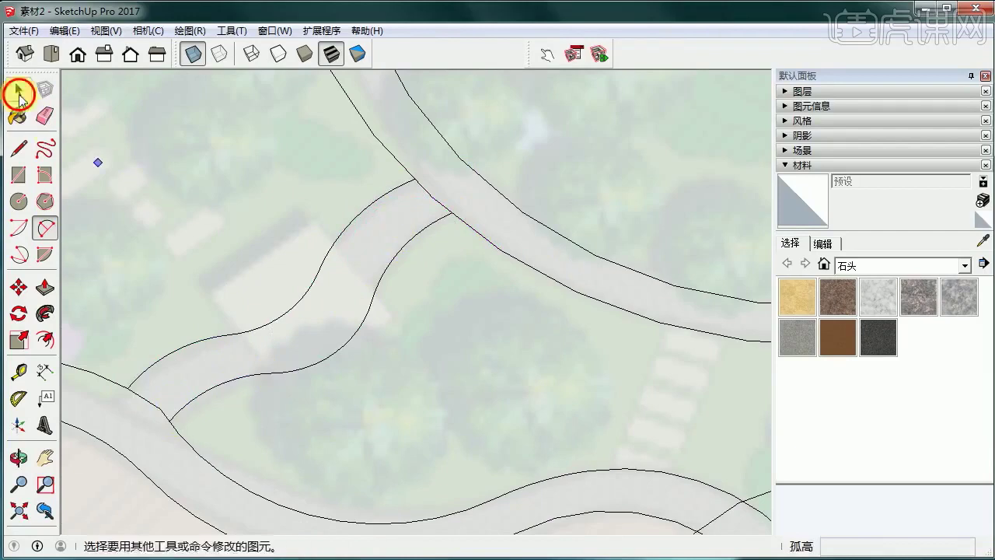
# Draw a long narrow rectangle over the northern walkway's planting beds and divide it with lines across its width
pyautogui.scroll(-5, 268, 222)
pyautogui.keyDown('shift'); pyautogui.moveTo(440, 232); pyautogui.dragTo(389, 265, button='middle'); pyautogui.keyUp('shift')
pyautogui.click(19, 175)
pyautogui.scroll(2, 416, 243)
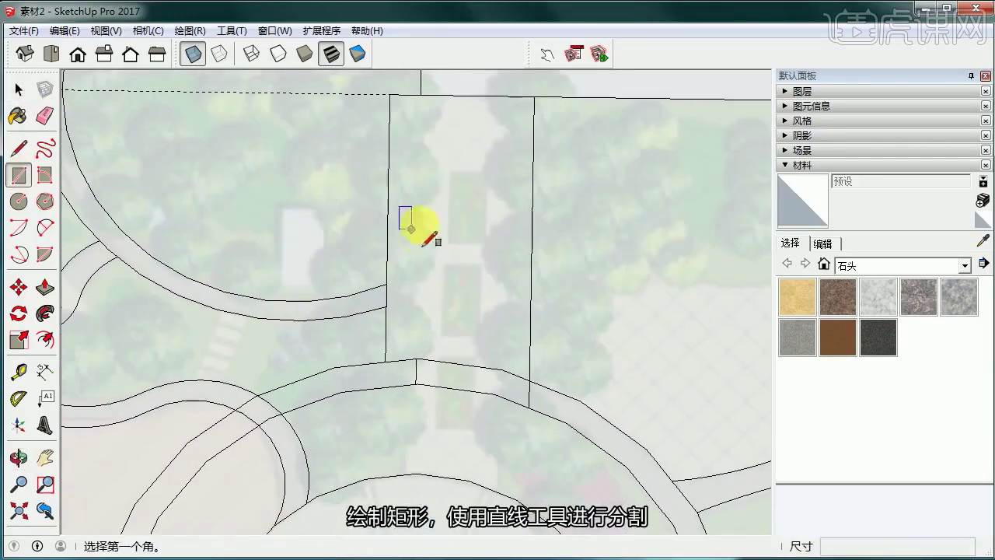
pyautogui.click(448, 169)
pyautogui.click(471, 423)
pyautogui.click(18, 90)
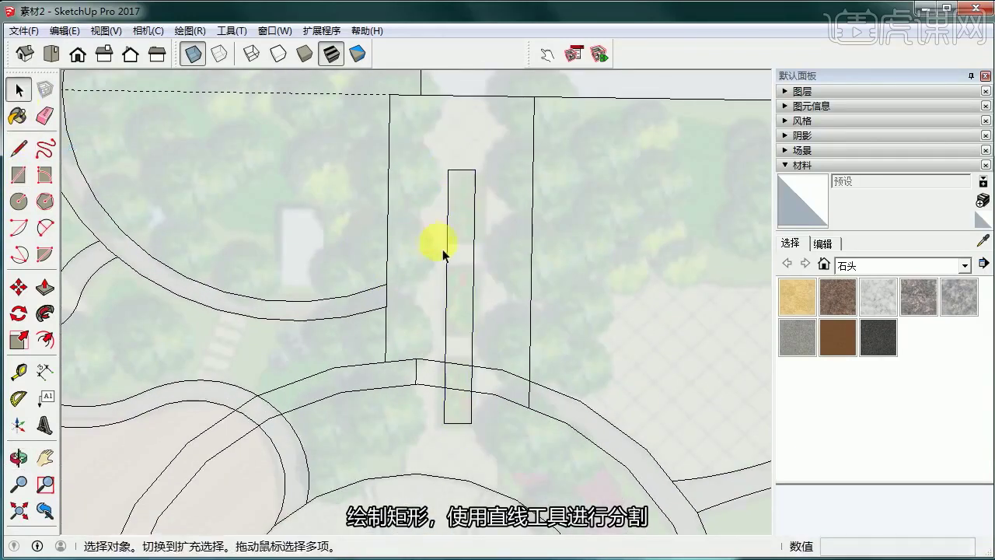
pyautogui.click(19, 147)
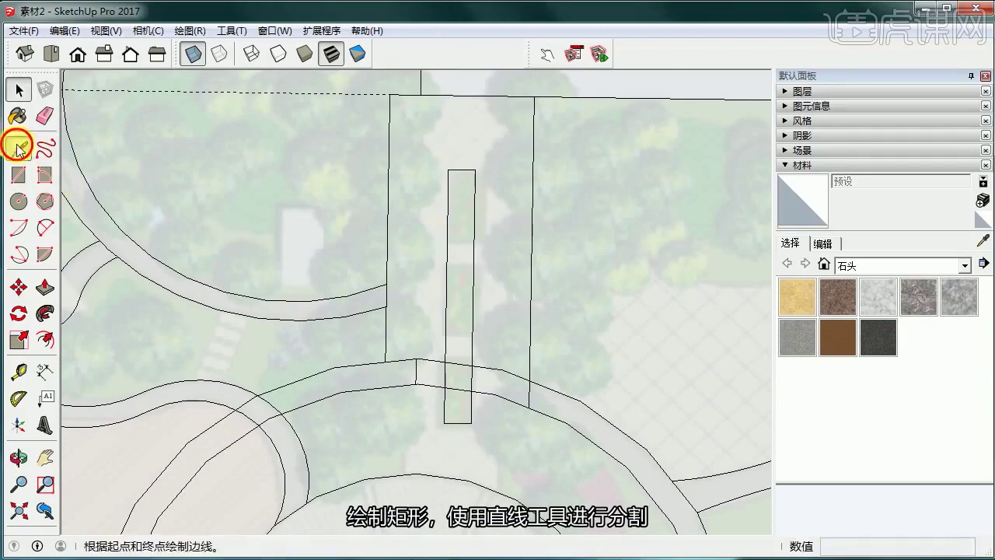
pyautogui.click(448, 227)
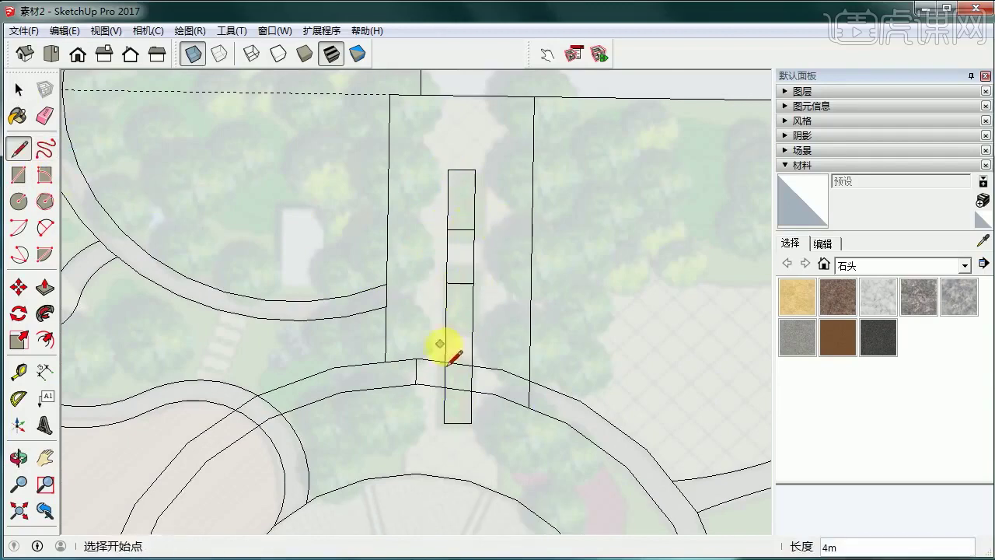
# Erase the divided rectangle's segments south of its northernmost piece
pyautogui.click(45, 116)
pyautogui.moveTo(489, 306); pyautogui.dragTo(444, 289)
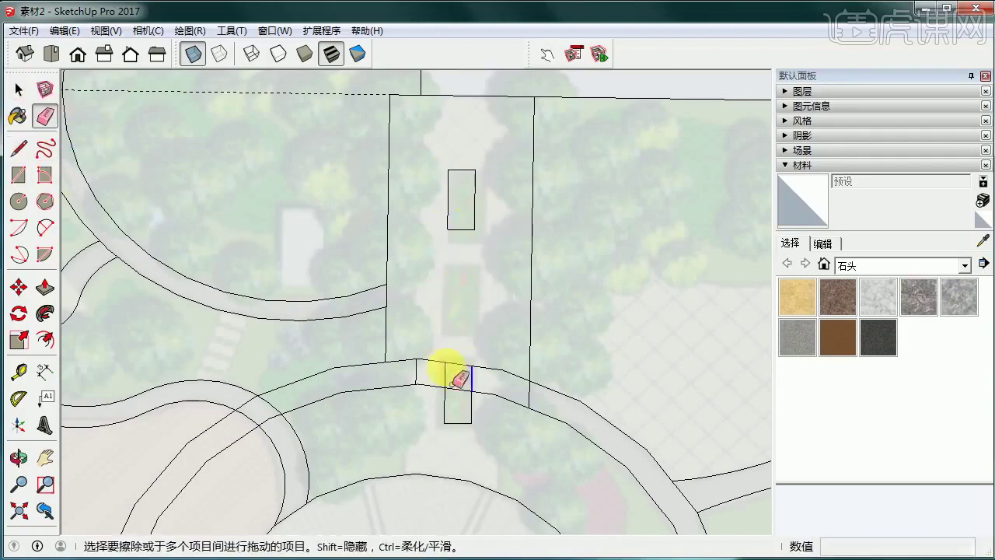
pyautogui.press('space')
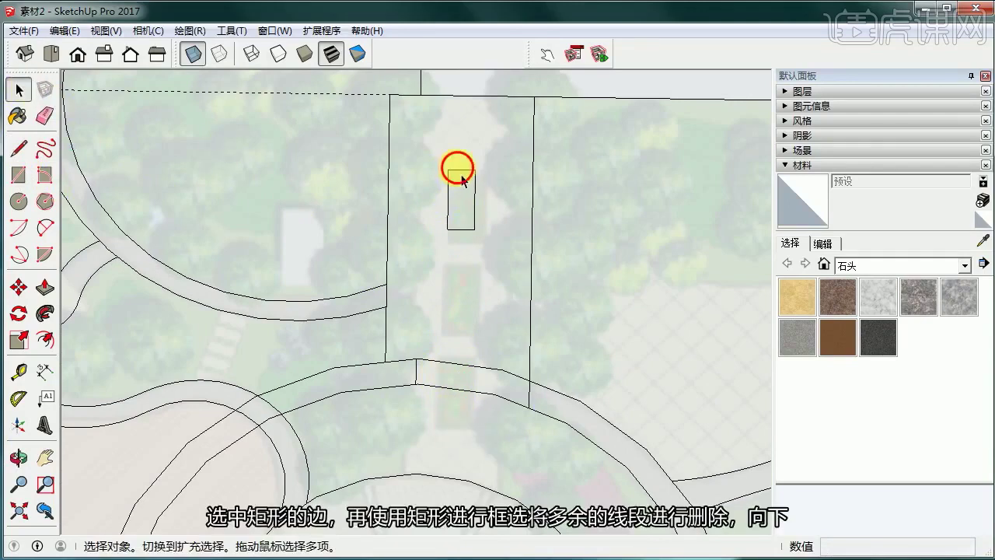
# Draw a 12 m by 6 m rectangle from the small bed's northwest corner and erase the smaller outline's inner edges
pyautogui.click(459, 171)
pyautogui.scroll(2, 460, 171)
pyautogui.click(465, 173)
pyautogui.click(20, 176)
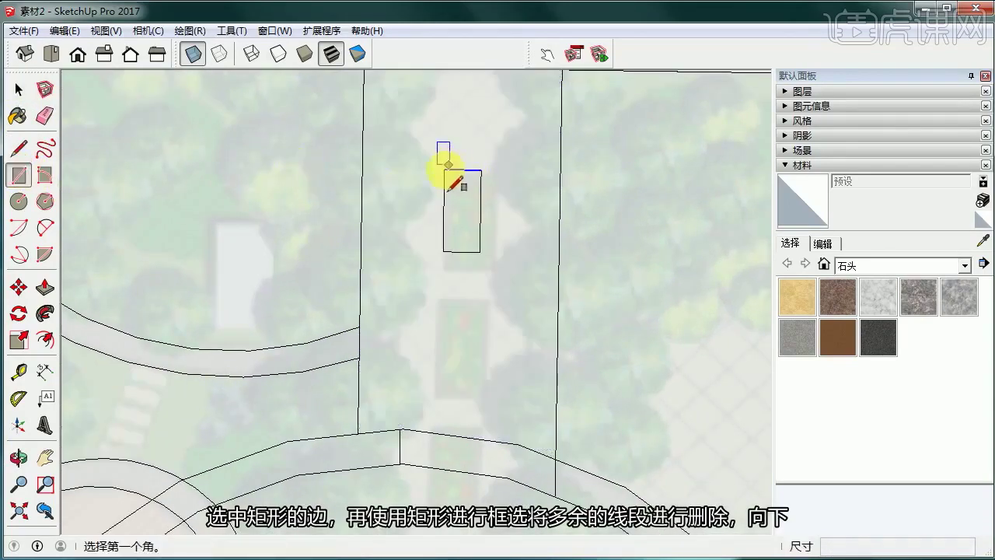
pyautogui.click(444, 169)
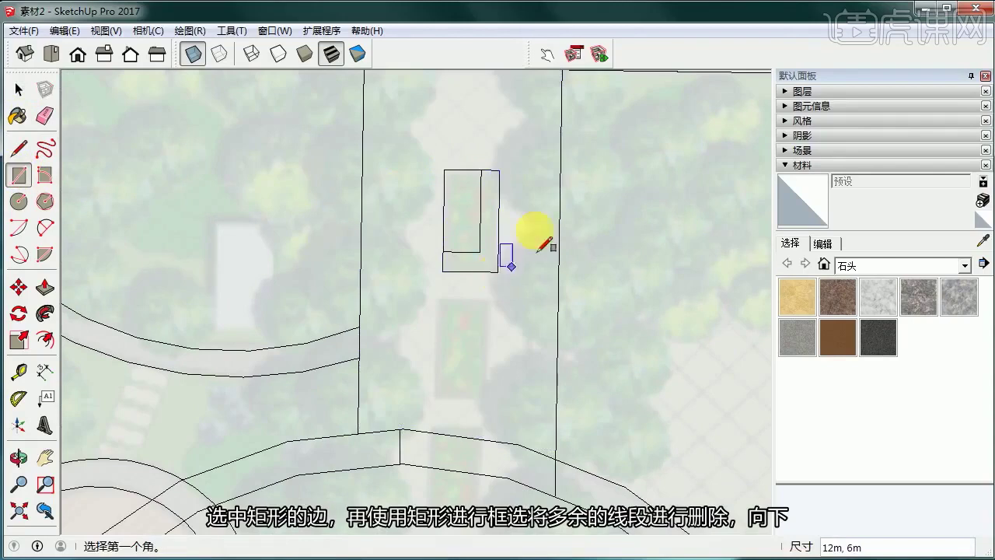
pyautogui.press('e')
pyautogui.moveTo(477, 269); pyautogui.dragTo(470, 251)
pyautogui.press('space')
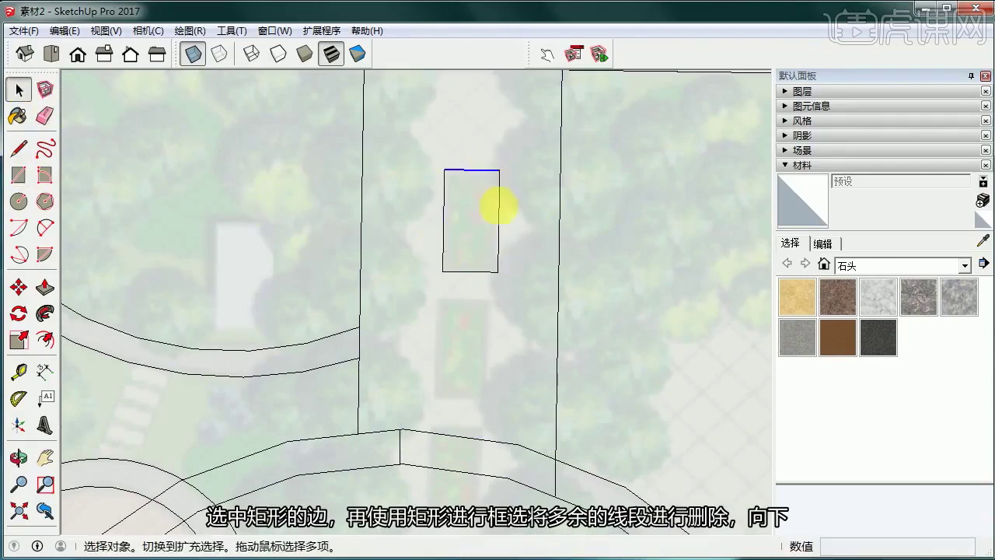
# Copy the bed rectangle 15 m south along the walkway and multiply it into two copies
pyautogui.click(18, 288)
pyautogui.click(446, 170)
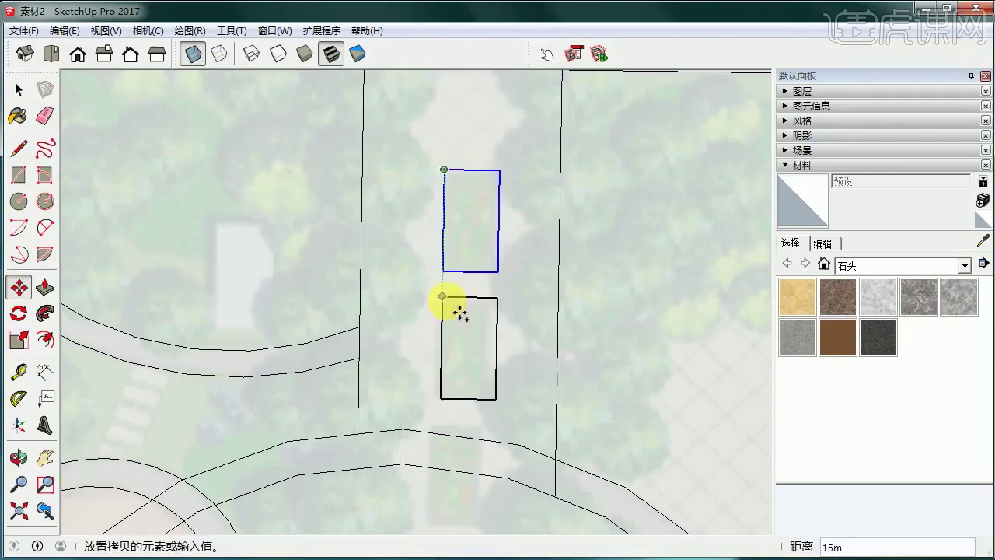
pyautogui.click(443, 297)
pyautogui.write('*2')
pyautogui.press('Return')
# Draw a 42 m line lengthwise through all three beds, from the northern bed's top edge to the southern bed's bottom edge
pyautogui.click(30, 153)
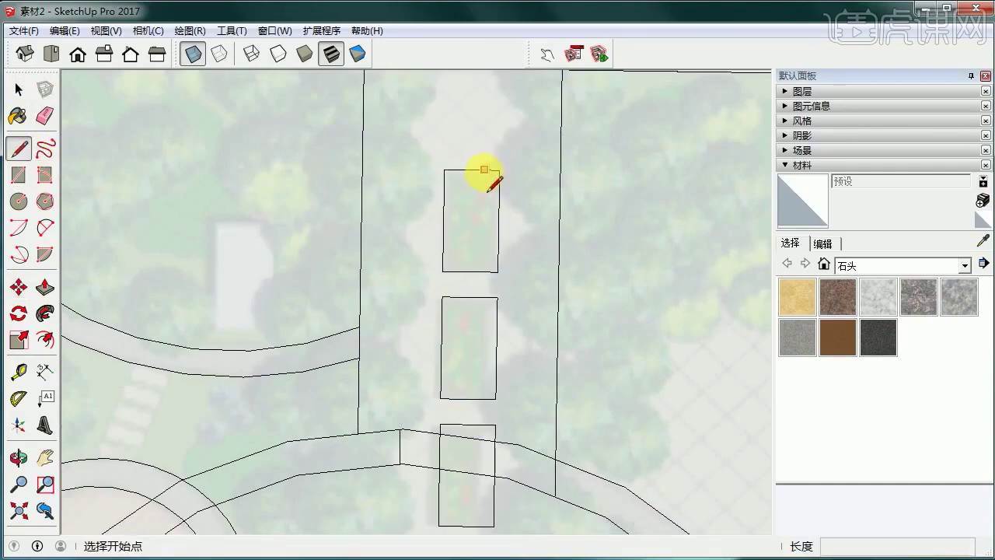
pyautogui.click(484, 169)
pyautogui.click(482, 526)
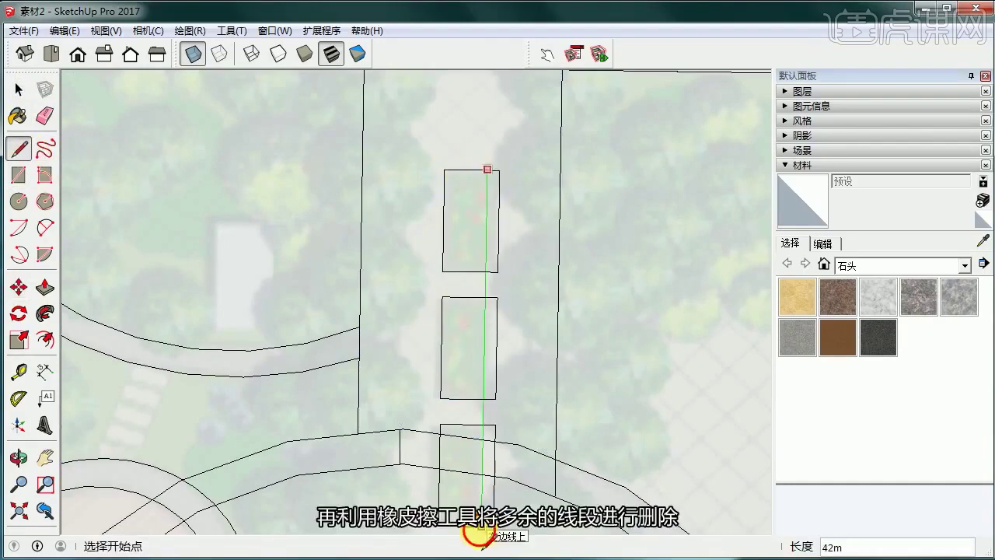
# Erase the three beds' surplus eastern strips and the line pieces in the gaps between the beds
pyautogui.click(45, 117)
pyautogui.moveTo(497, 208); pyautogui.dragTo(499, 173)
pyautogui.scroll(1, 538, 269)
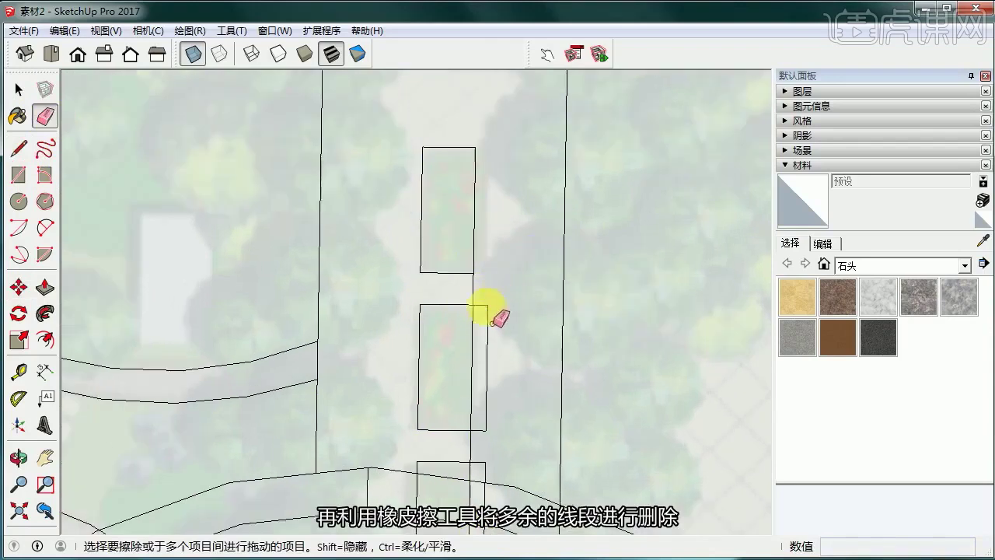
pyautogui.moveTo(485, 307); pyautogui.dragTo(485, 432)
pyautogui.keyDown('shift'); pyautogui.moveTo(512, 384); pyautogui.dragTo(487, 275, button='middle'); pyautogui.keyUp('shift')
pyautogui.moveTo(454, 349); pyautogui.dragTo(460, 382)
pyautogui.moveTo(460, 423); pyautogui.dragTo(459, 484)
pyautogui.scroll(-1, 454, 391)
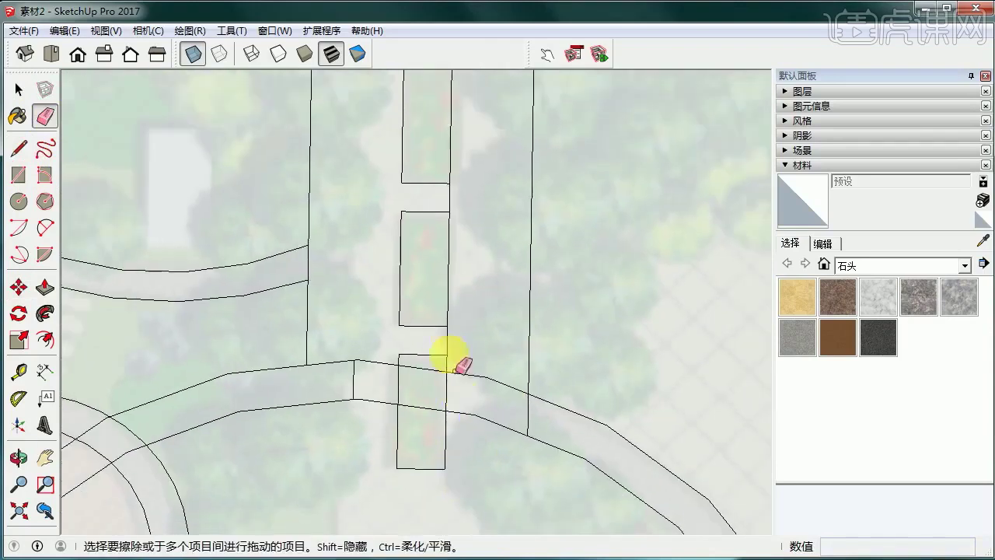
pyautogui.press('space')
# Erase the ring walk's edge segments crossing the northern walkway and the southern bed, including the short line joining them
pyautogui.scroll(-3, 460, 178)
pyautogui.scroll(-1, 468, 184)
pyautogui.keyDown('shift'); pyautogui.moveTo(432, 231); pyautogui.dragTo(413, 247, button='middle'); pyautogui.keyUp('shift')
pyautogui.scroll(2, 412, 246)
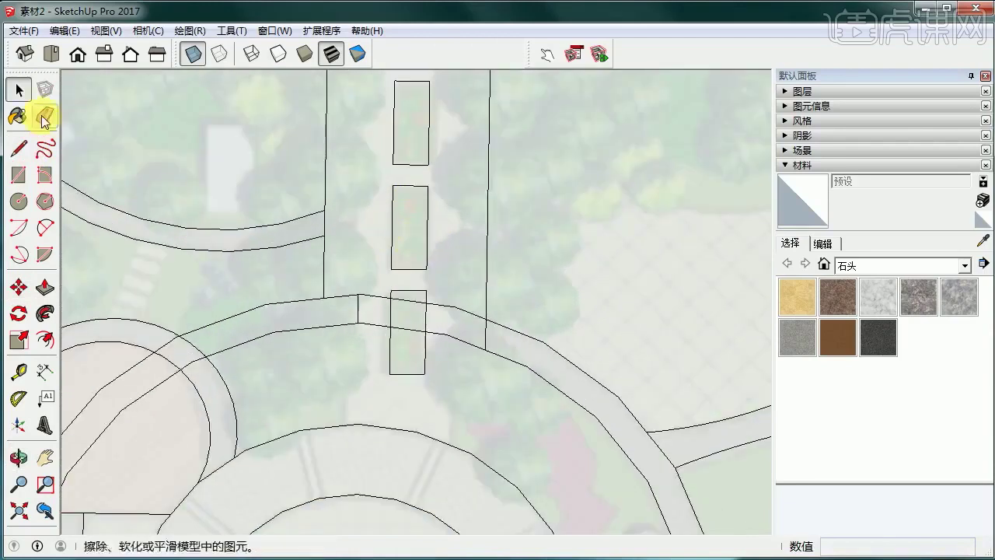
pyautogui.click(44, 117)
pyautogui.click(349, 296)
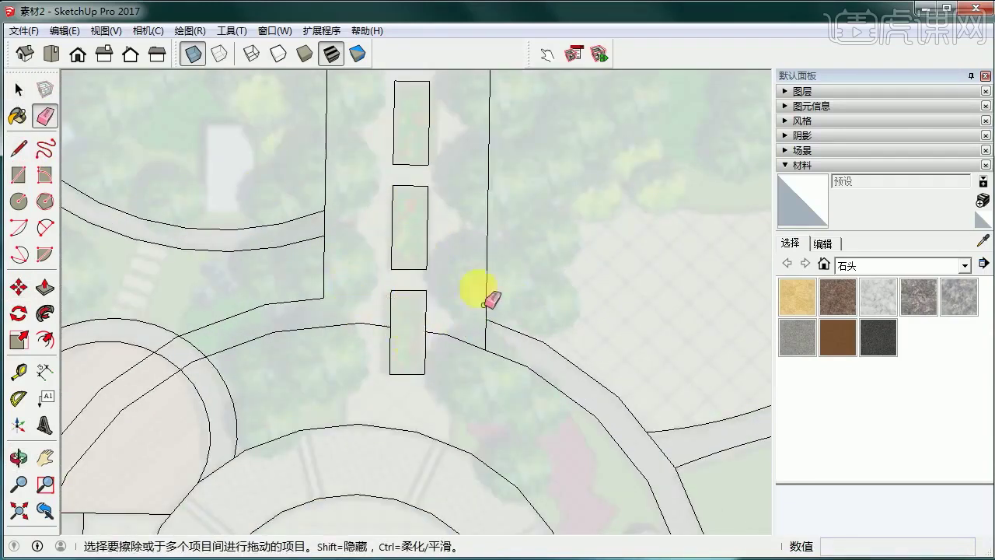
# Draw two successive arcs from the northern walkway's east edge to the winding path as the small plaza's northern outline
pyautogui.scroll(-4, 379, 190)
pyautogui.click(18, 92)
pyautogui.keyDown('shift'); pyautogui.moveTo(507, 185); pyautogui.dragTo(446, 217, button='middle'); pyautogui.keyUp('shift')
pyautogui.scroll(2, 440, 216)
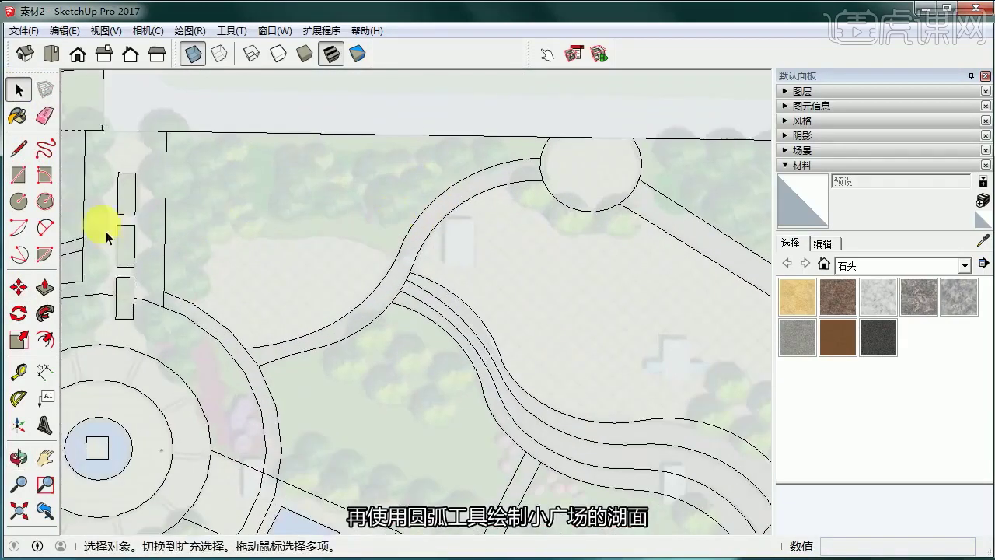
pyautogui.click(42, 228)
pyautogui.scroll(2, 248, 284)
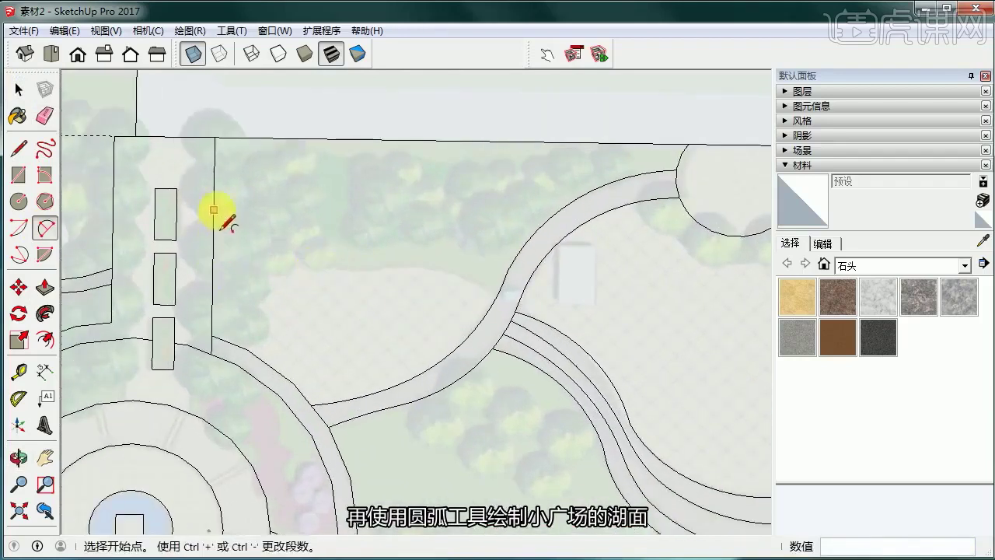
pyautogui.doubleClick(415, 261)
pyautogui.click(415, 261)
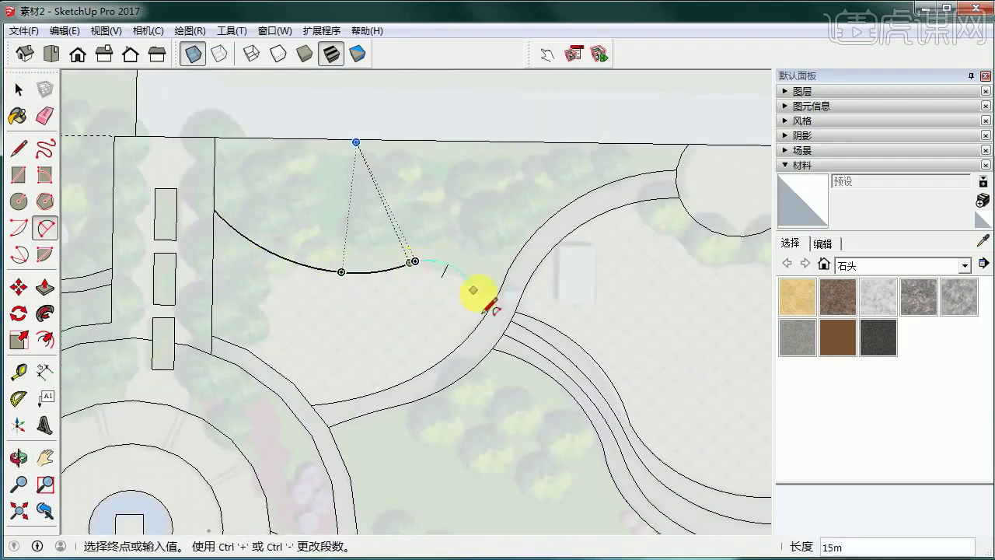
pyautogui.click(494, 294)
pyautogui.click(470, 273)
# Erase the arc's surplus end where it runs past the winding path's edge
pyautogui.scroll(-3, 526, 257)
pyautogui.keyDown('shift'); pyautogui.moveTo(474, 245); pyautogui.dragTo(326, 228, button='middle'); pyautogui.keyUp('shift')
pyautogui.scroll(5, 326, 233)
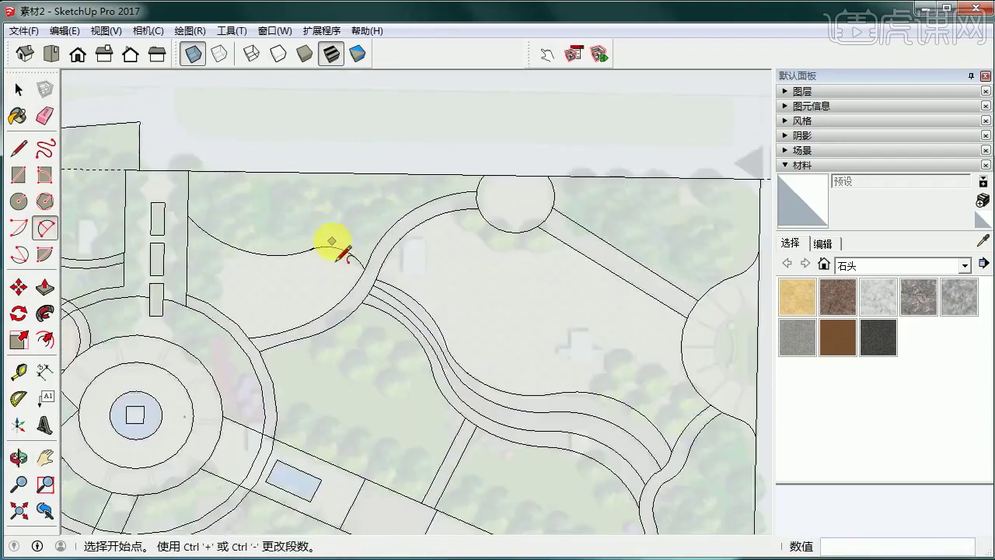
pyautogui.click(45, 117)
pyautogui.scroll(2, 319, 290)
# Draw an arc with a bulge of about 3 m from the southeastern round plaza's southwest edge to the southern boundary
pyautogui.click(46, 227)
pyautogui.scroll(-7, 405, 265)
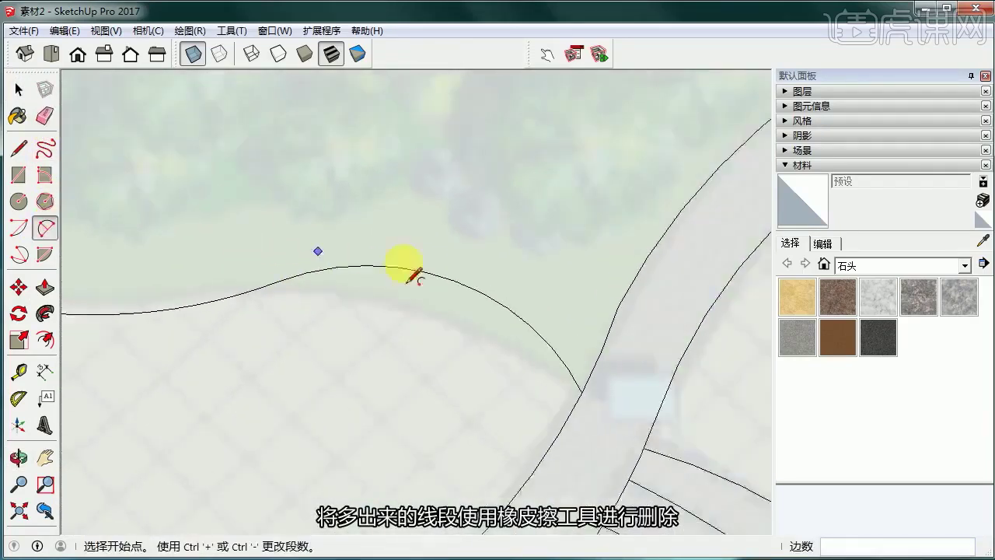
pyautogui.keyDown('shift'); pyautogui.moveTo(500, 247); pyautogui.dragTo(471, 247, button='middle'); pyautogui.keyUp('shift')
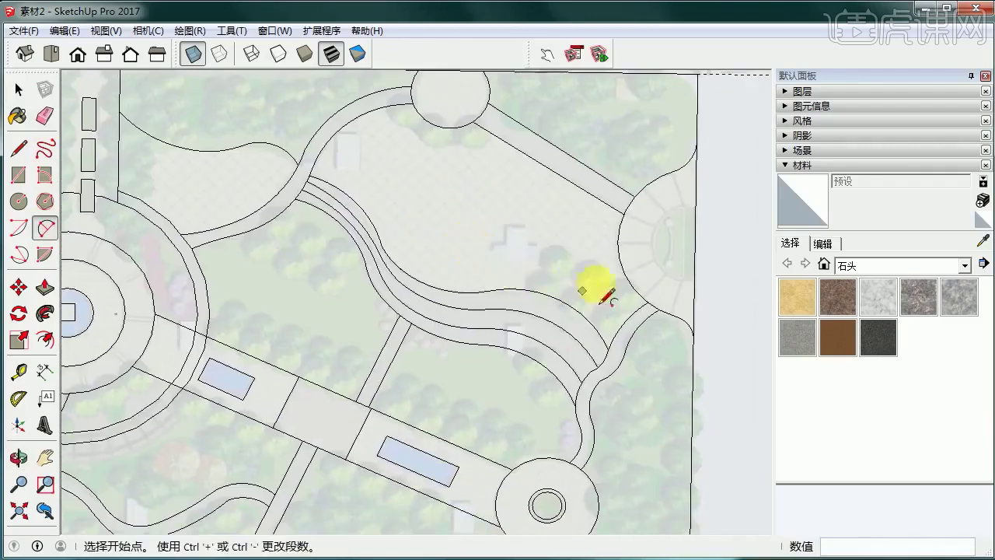
pyautogui.keyDown('shift'); pyautogui.moveTo(539, 306); pyautogui.dragTo(513, 169, button='middle'); pyautogui.keyUp('shift')
pyautogui.scroll(4, 484, 404)
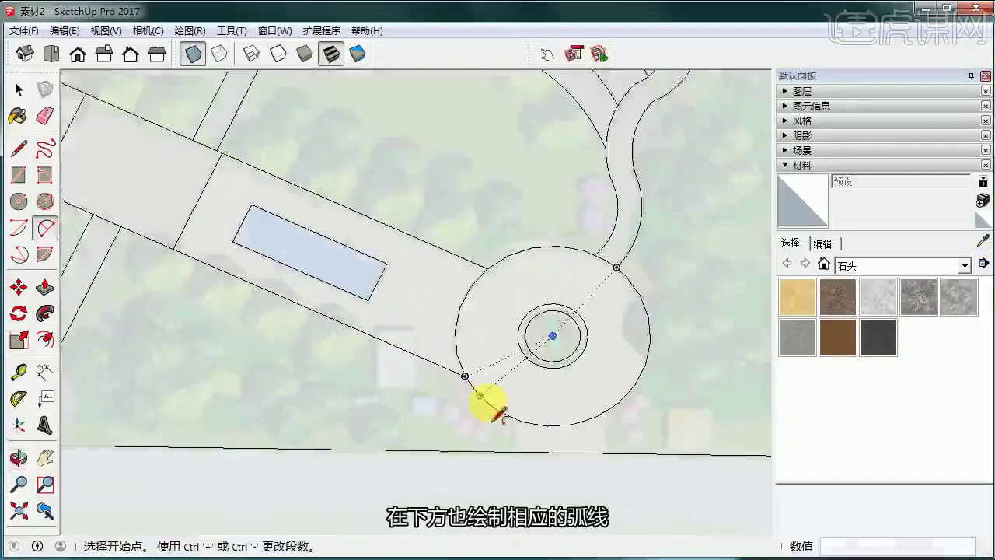
pyautogui.click(481, 397)
pyautogui.press('Escape')
pyautogui.scroll(1, 522, 437)
pyautogui.click(482, 396)
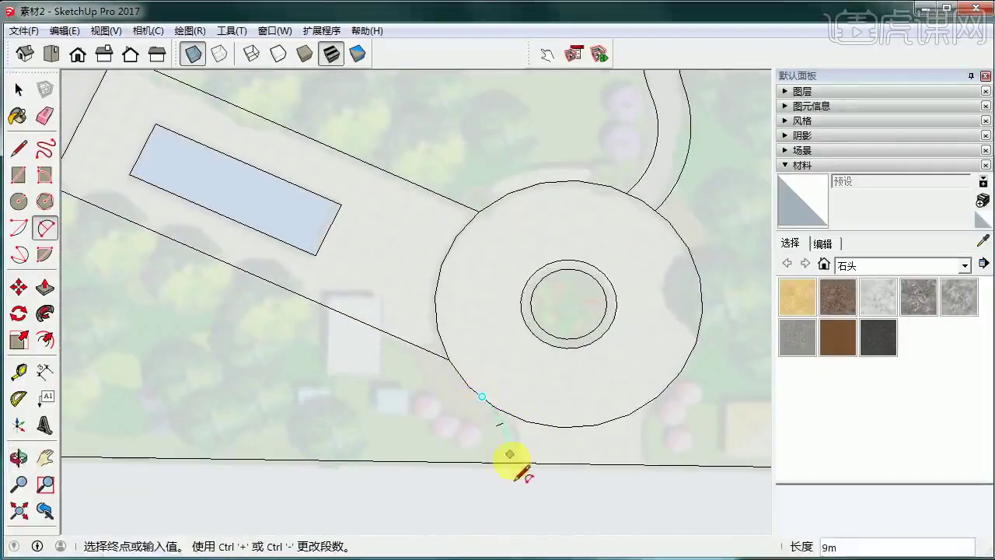
pyautogui.press('Escape')
pyautogui.scroll(3, 510, 422)
pyautogui.click(482, 395)
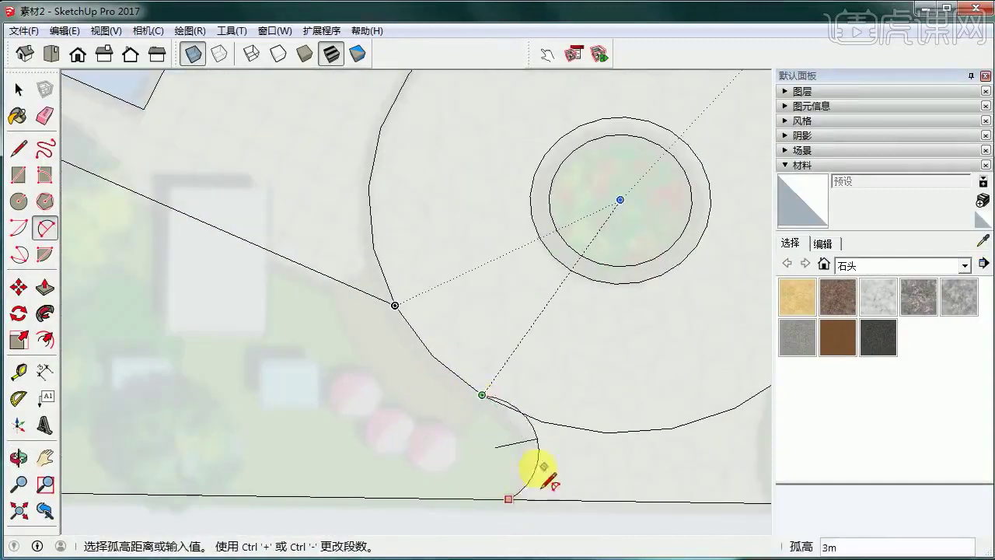
pyautogui.click(541, 469)
# Draw the matching arc from the southern boundary to the round plaza's southeast edge
pyautogui.scroll(-1, 545, 459)
pyautogui.click(553, 470)
pyautogui.click(541, 437)
# Draw an arc with a 27 m chord around the green area inside the eastern semicircular plaza
pyautogui.scroll(-3, 573, 311)
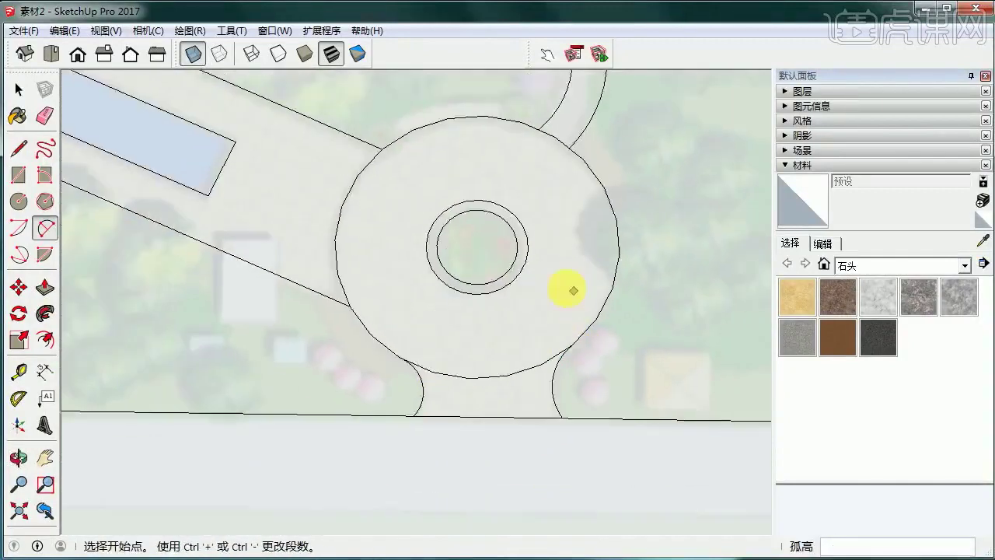
pyautogui.keyDown('shift'); pyautogui.moveTo(684, 241); pyautogui.dragTo(455, 498, button='middle'); pyautogui.keyUp('shift')
pyautogui.moveTo(535, 108)
pyautogui.keyDown('shift'); pyautogui.mouseDown(button='middle')
pyautogui.moveTo(527, 319)
pyautogui.moveTo(464, 382)
pyautogui.mouseUp(button='middle'); pyautogui.keyUp('shift')
pyautogui.click(508, 155)
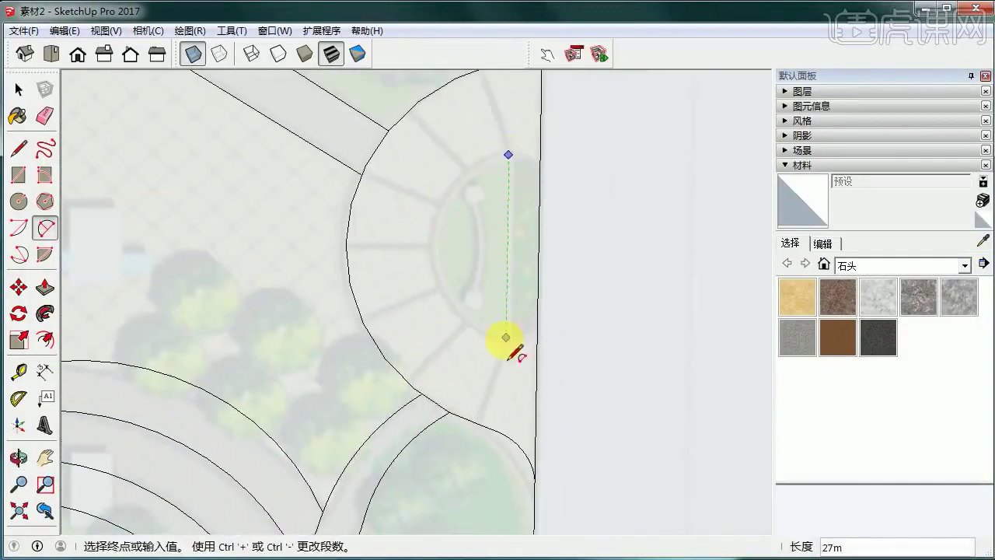
pyautogui.click(506, 337)
pyautogui.click(435, 246)
pyautogui.click(508, 155)
pyautogui.click(539, 184)
pyautogui.click(538, 184)
pyautogui.hotkey('ctrl', 'z')
# Join the green area's arc to the eastern boundary with a small rounded arc at its north and south ends
pyautogui.click(508, 155)
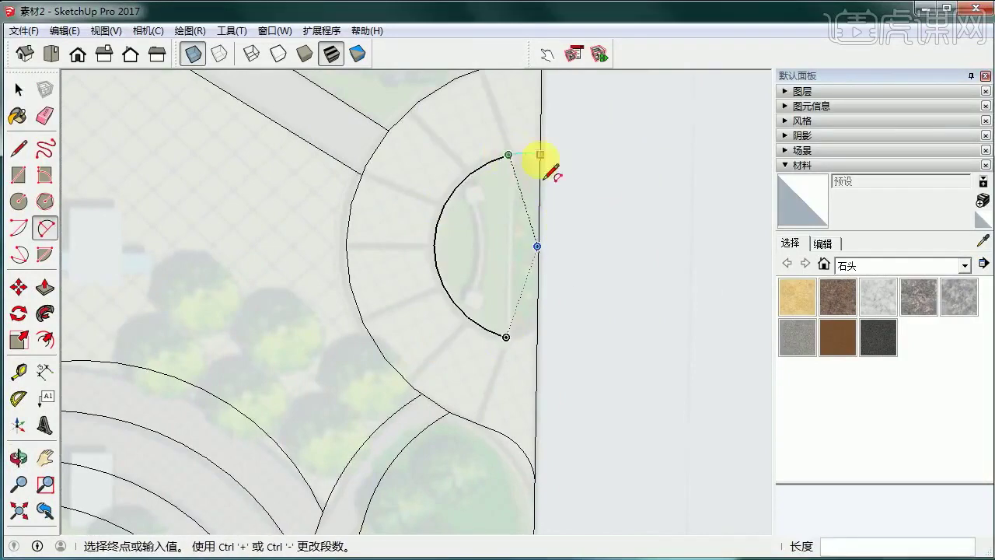
pyautogui.scroll(1, 541, 164)
pyautogui.doubleClick(538, 176)
pyautogui.click(491, 403)
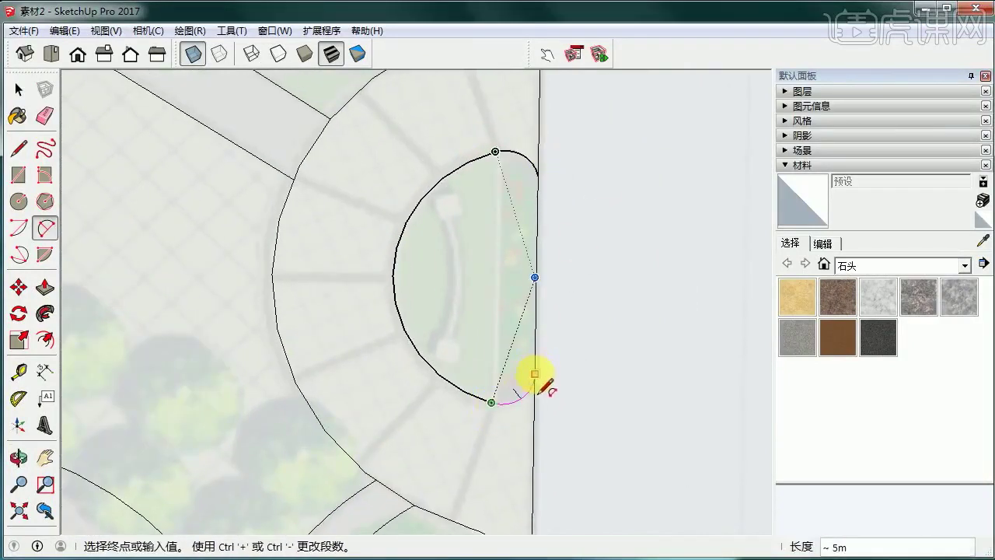
pyautogui.click(535, 374)
pyautogui.scroll(-2, 563, 342)
# Draw three radial lines of about 12 to 13 m across the northern part of the eastern plaza's paved ring
pyautogui.click(18, 147)
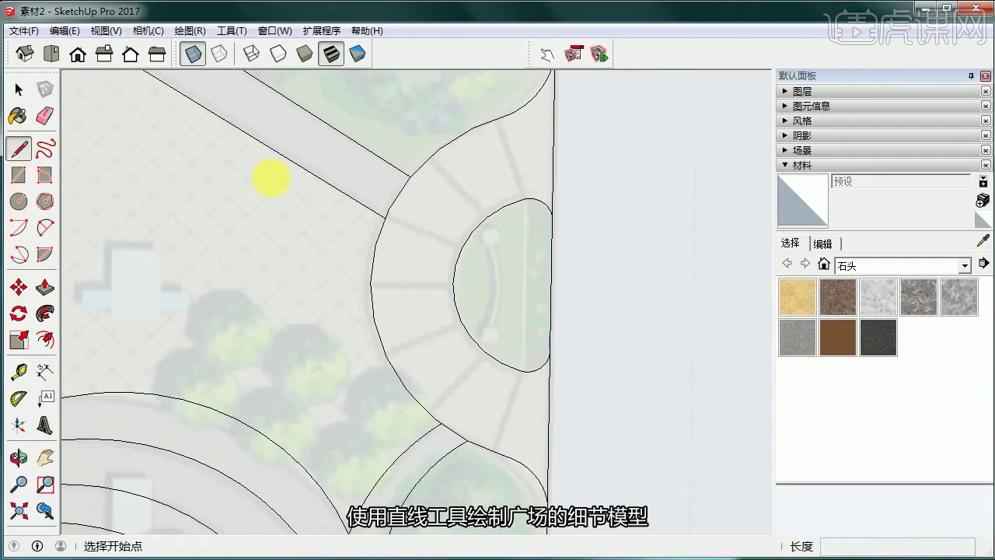
pyautogui.click(527, 198)
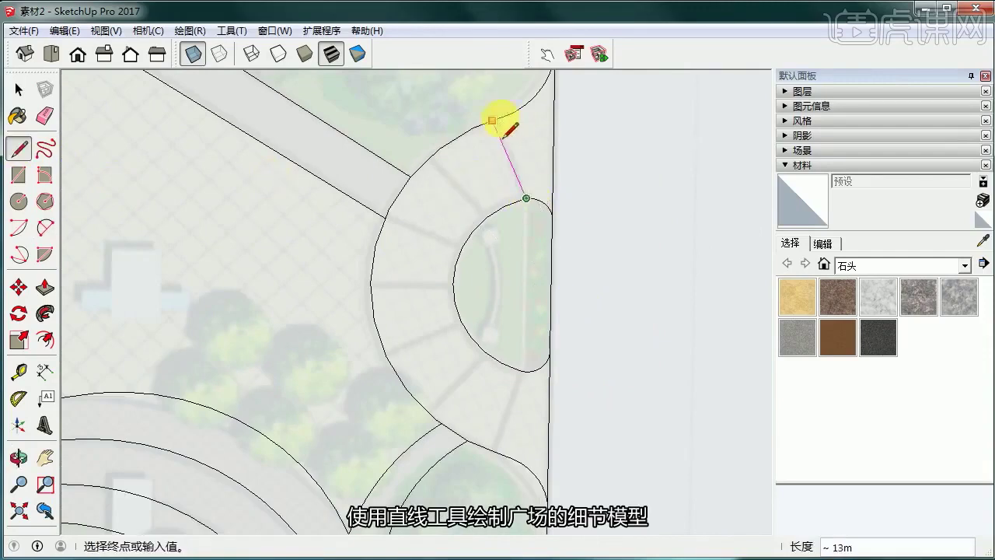
pyautogui.scroll(3, 432, 157)
pyautogui.click(431, 159)
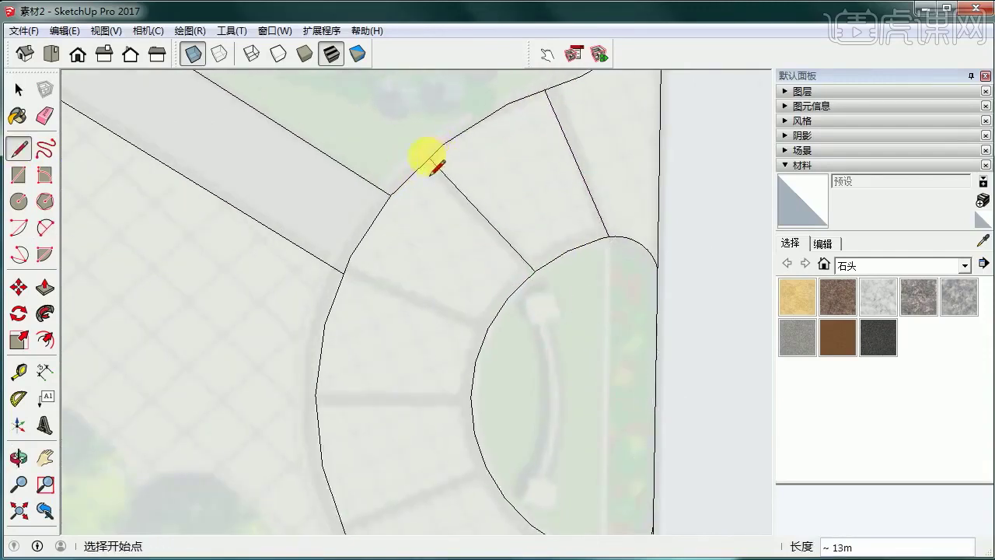
pyautogui.scroll(3, 352, 264)
pyautogui.click(342, 270)
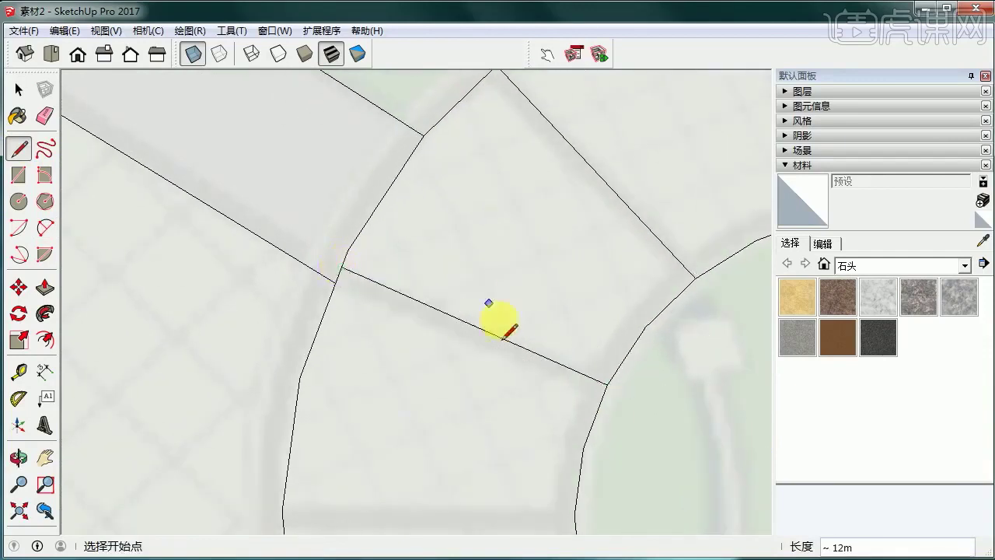
# Draw the four remaining radial lines across the western and southern parts of the eastern plaza's paved ring
pyautogui.scroll(-3, 497, 320)
pyautogui.press('Escape')
pyautogui.click(550, 451)
pyautogui.keyDown('shift'); pyautogui.moveTo(504, 396); pyautogui.dragTo(519, 279, button='middle'); pyautogui.keyUp('shift')
pyautogui.click(418, 405)
pyautogui.click(614, 396)
pyautogui.keyDown('shift'); pyautogui.moveTo(515, 505); pyautogui.dragTo(500, 456, button='middle'); pyautogui.keyUp('shift')
pyautogui.click(487, 467)
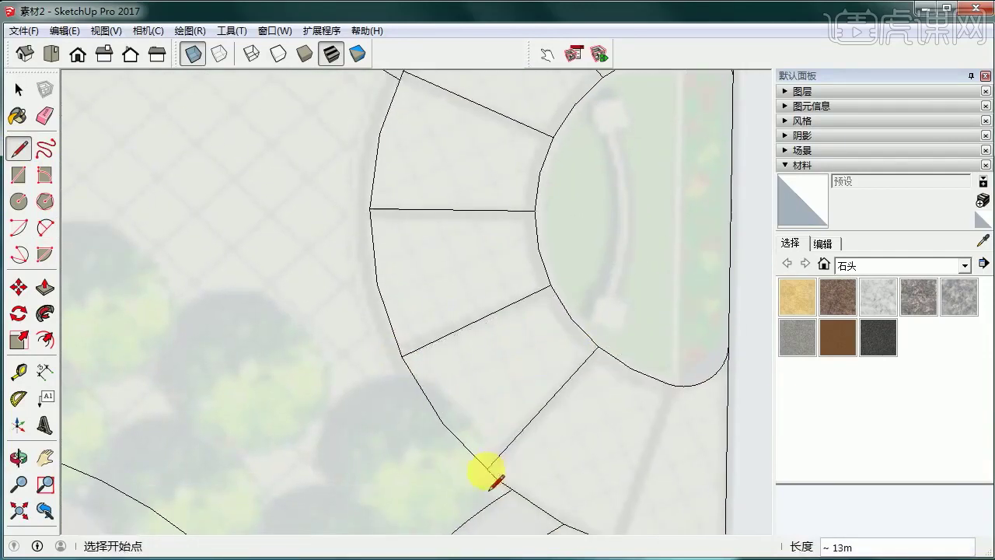
pyautogui.click(669, 384)
pyautogui.keyDown('shift'); pyautogui.moveTo(648, 446); pyautogui.dragTo(639, 371, button='middle'); pyautogui.keyUp('shift')
pyautogui.click(607, 467)
pyautogui.scroll(-1, 672, 427)
pyautogui.scroll(-5, 672, 427)
pyautogui.press('space')
pyautogui.scroll(-3, 134, 185)
pyautogui.moveTo(134, 185)
pyautogui.keyDown('shift'); pyautogui.mouseDown(button='middle')
pyautogui.moveTo(443, 219)
pyautogui.moveTo(497, 253)
pyautogui.mouseUp(button='middle'); pyautogui.keyUp('shift')
pyautogui.scroll(-2, 404, 235)
pyautogui.keyDown('shift'); pyautogui.moveTo(331, 251); pyautogui.dragTo(326, 257, button='middle'); pyautogui.keyUp('shift')
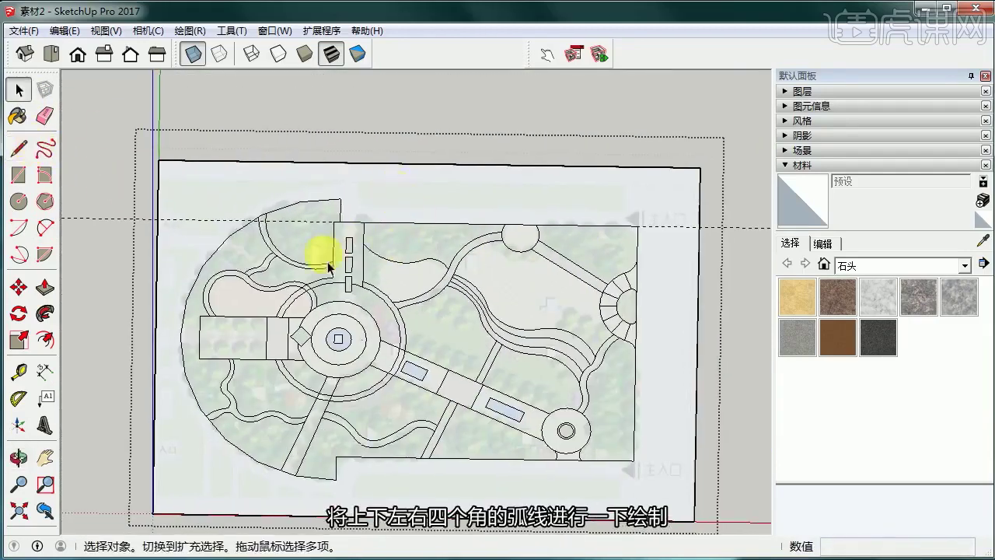
# Round the site boundary's northeast corner with a tangent arc and erase the leftover square corner
pyautogui.scroll(5, 635, 237)
pyautogui.press('a')
pyautogui.scroll(4, 635, 247)
pyautogui.click(493, 202)
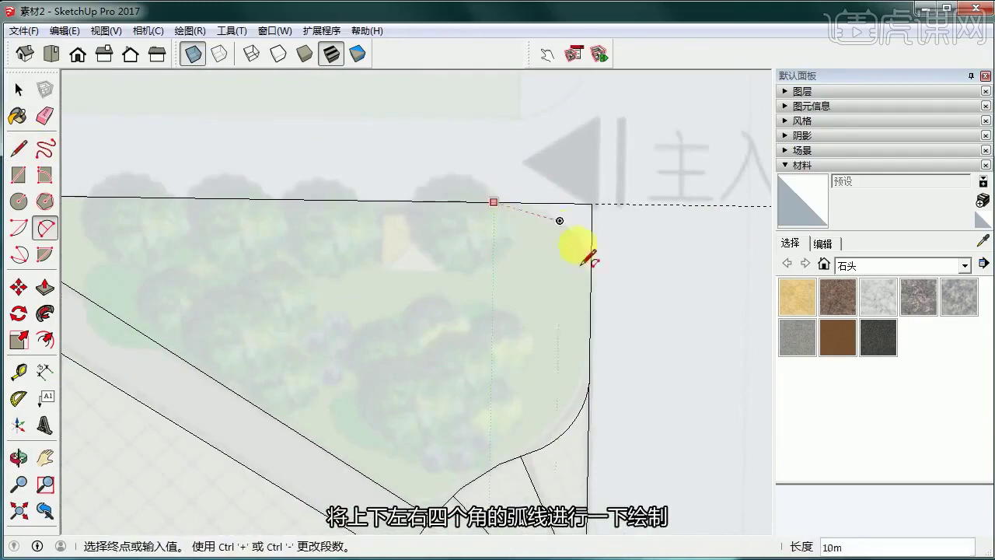
pyautogui.click(572, 231)
pyautogui.click(45, 116)
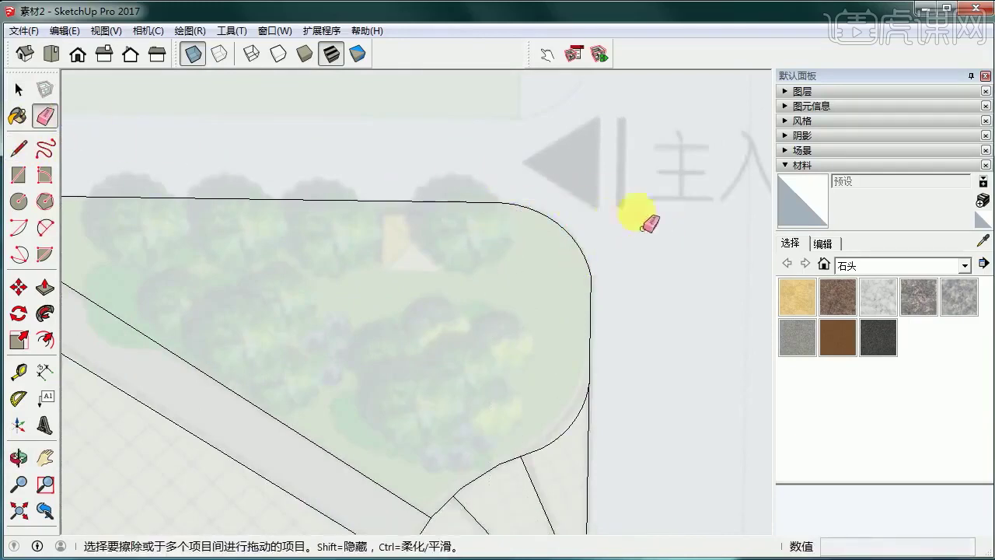
# Round the site boundary's southeast corner with a tangent arc and erase the leftover corner lines
pyautogui.scroll(-4, 633, 240)
pyautogui.click(45, 228)
pyautogui.keyDown('shift'); pyautogui.moveTo(544, 426); pyautogui.dragTo(540, 85, button='middle'); pyautogui.keyUp('shift')
pyautogui.scroll(2, 585, 379)
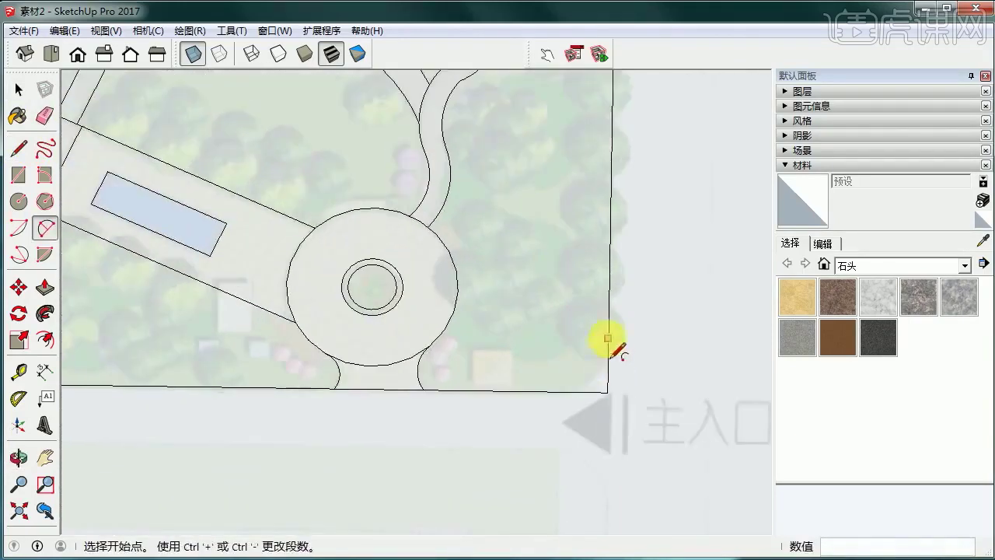
pyautogui.doubleClick(569, 392)
pyautogui.click(48, 116)
pyautogui.moveTo(644, 372)
pyautogui.mouseDown()
pyautogui.moveTo(592, 403)
pyautogui.moveTo(585, 387)
pyautogui.mouseUp()
# Place a guide line parallel to the plan image's southern edge, offset inward to the road edge
pyautogui.scroll(-4, 555, 368)
pyautogui.keyDown('shift'); pyautogui.moveTo(510, 349); pyautogui.dragTo(839, 375, button='middle'); pyautogui.keyUp('shift')
pyautogui.keyDown('shift'); pyautogui.moveTo(469, 326); pyautogui.dragTo(516, 332, button='middle'); pyautogui.keyUp('shift')
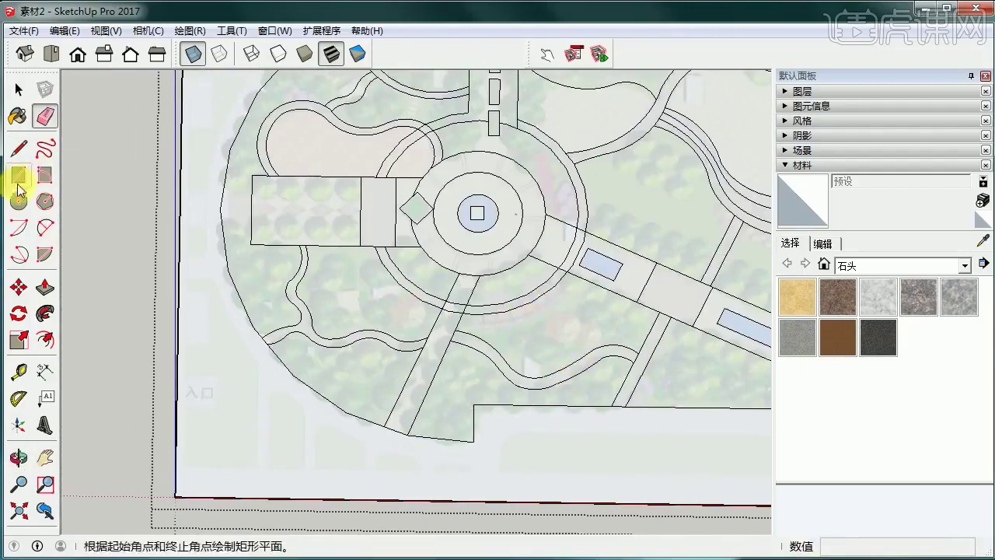
pyautogui.click(18, 179)
pyautogui.keyDown('shift'); pyautogui.moveTo(747, 289); pyautogui.dragTo(520, 253, button='middle'); pyautogui.keyUp('shift')
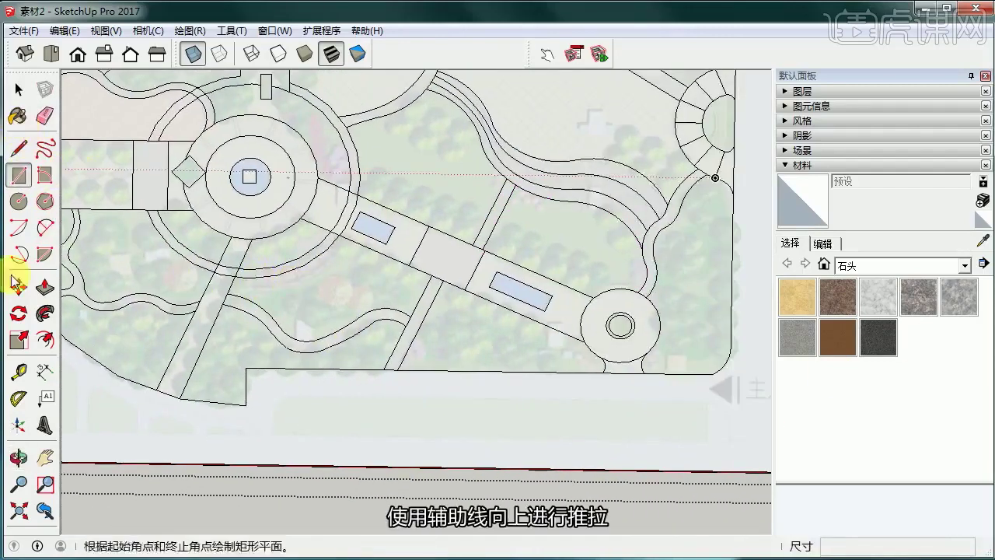
pyautogui.click(19, 376)
pyautogui.click(400, 465)
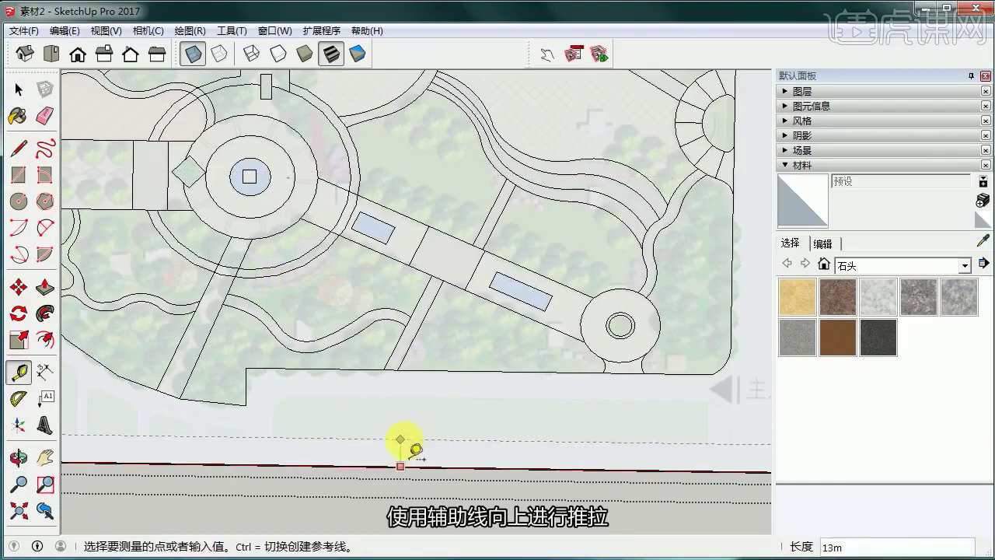
pyautogui.click(400, 435)
# Place a guide line parallel to the plan image's northern edge, offset inward to the road edge
pyautogui.scroll(-1, 486, 404)
pyautogui.keyDown('shift'); pyautogui.moveTo(444, 136); pyautogui.dragTo(469, 326, button='middle'); pyautogui.keyUp('shift')
pyautogui.scroll(1, 479, 177)
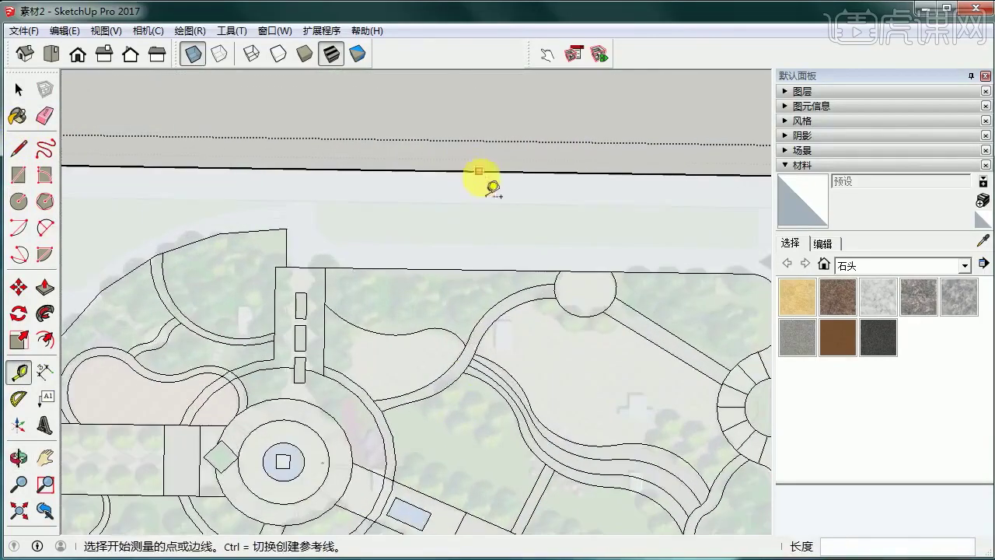
pyautogui.click(480, 171)
pyautogui.click(480, 202)
# Place two guide lines parallel to the plan image's eastern edge, one about 24 m inward and one close to the edge
pyautogui.scroll(-4, 597, 219)
pyautogui.scroll(3, 711, 269)
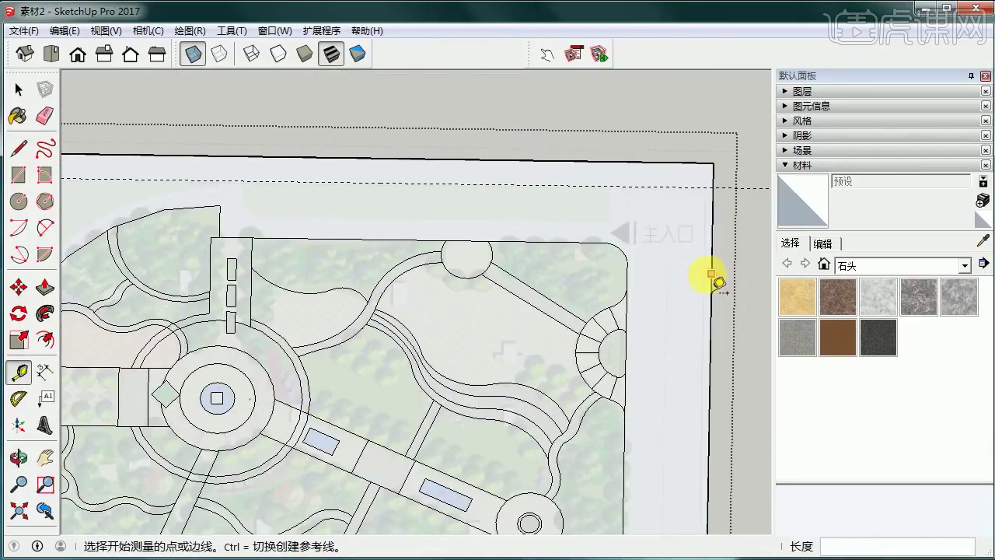
pyautogui.click(710, 274)
pyautogui.click(665, 274)
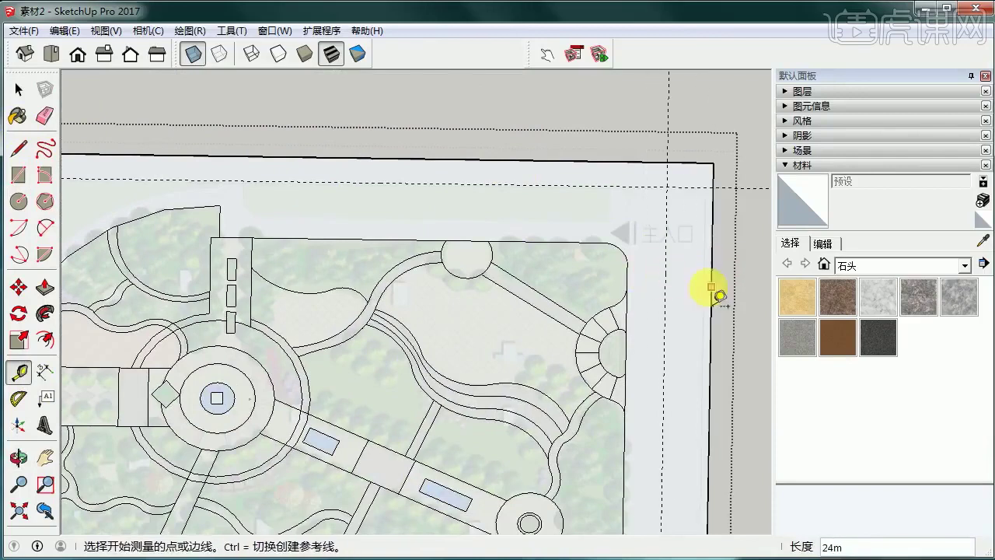
pyautogui.click(711, 285)
pyautogui.click(703, 284)
pyautogui.scroll(-1, 627, 235)
pyautogui.keyDown('shift'); pyautogui.moveTo(502, 293); pyautogui.dragTo(614, 255, button='middle'); pyautogui.keyUp('shift')
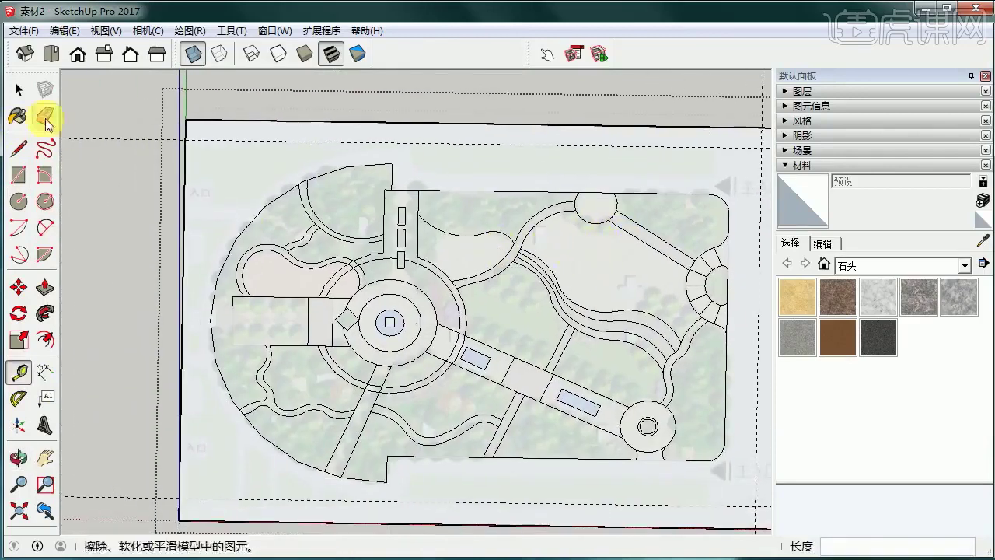
pyautogui.click(19, 90)
pyautogui.scroll(-4, 194, 299)
pyautogui.click(609, 289)
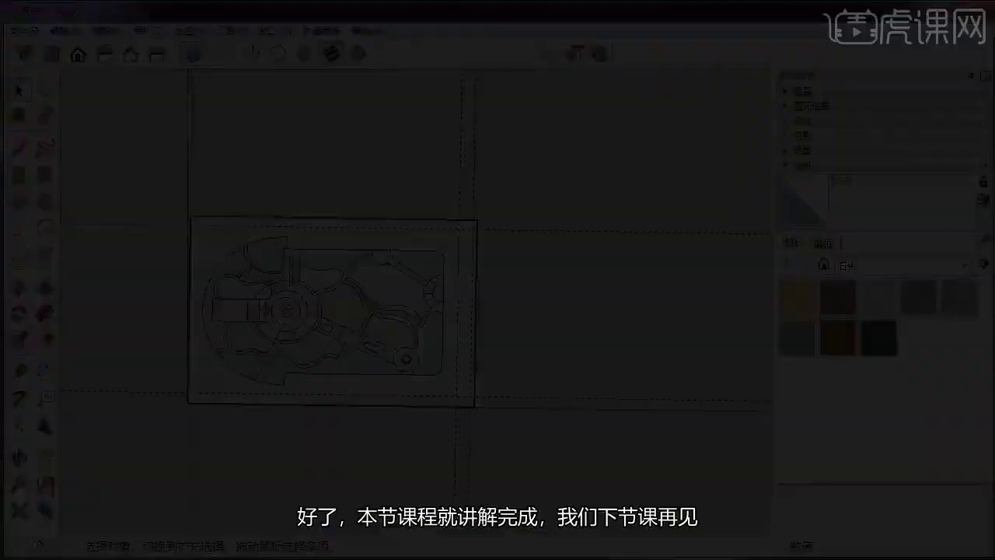